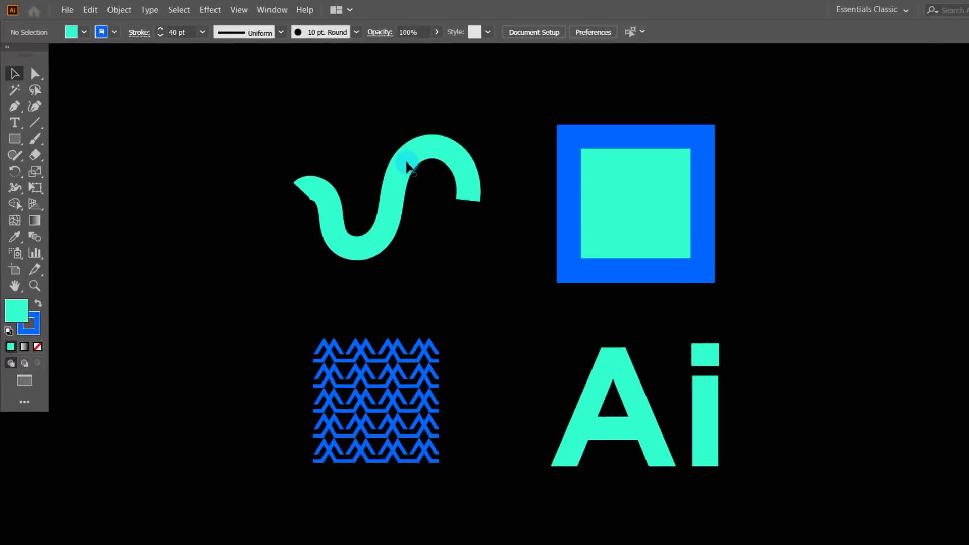
Step: Select the wave, framed square and pattern square in turn, then marquee-select all four artworks
left_click(409, 166)
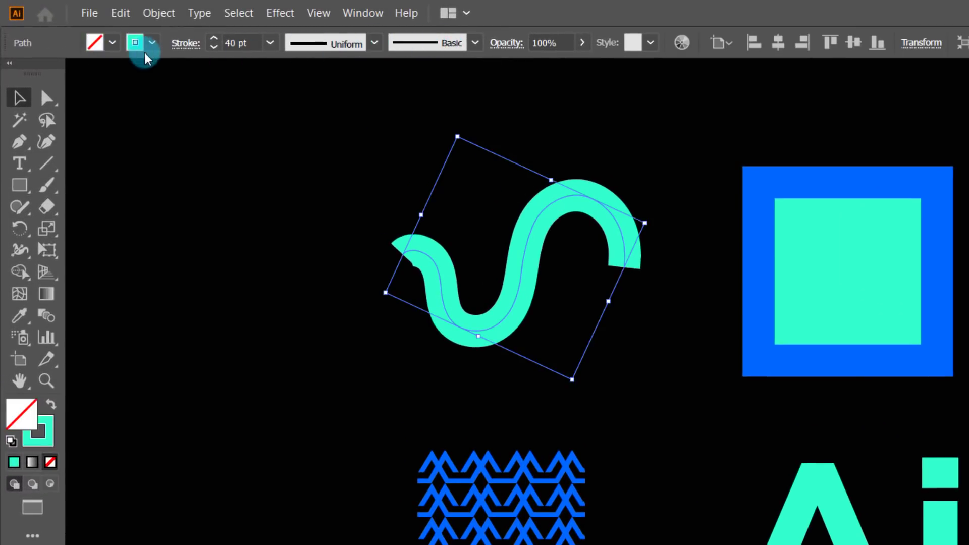
left_click(828, 265)
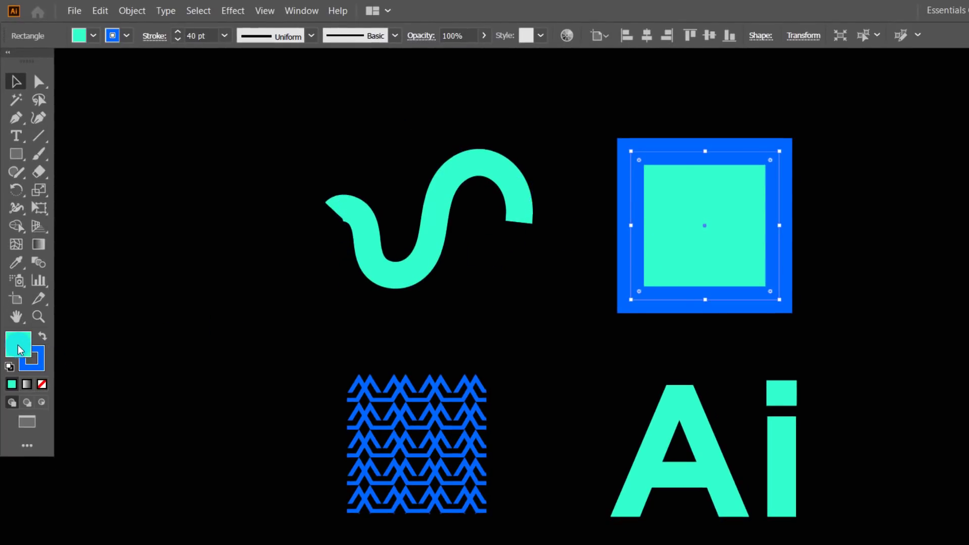
left_click(401, 432)
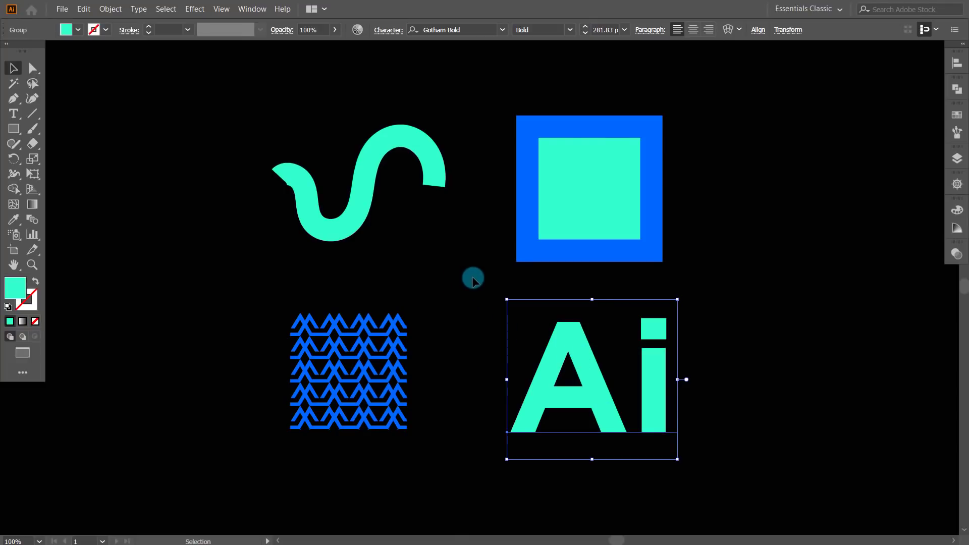
left_click(472, 280)
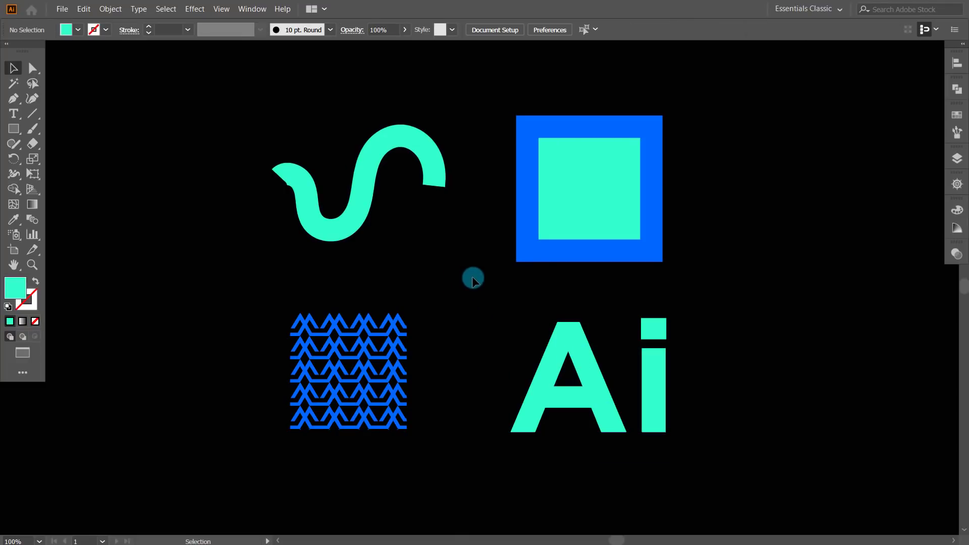
left_click(294, 180)
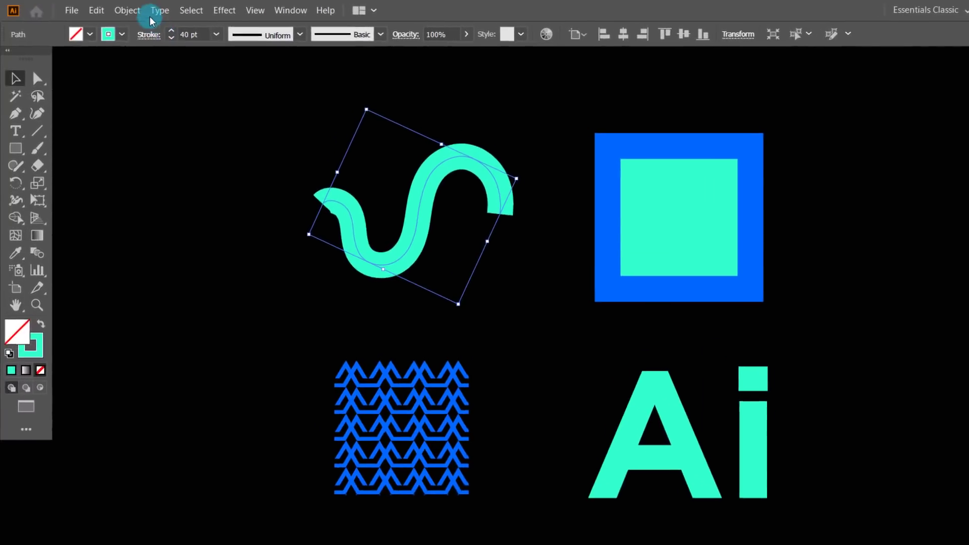
left_click(110, 9)
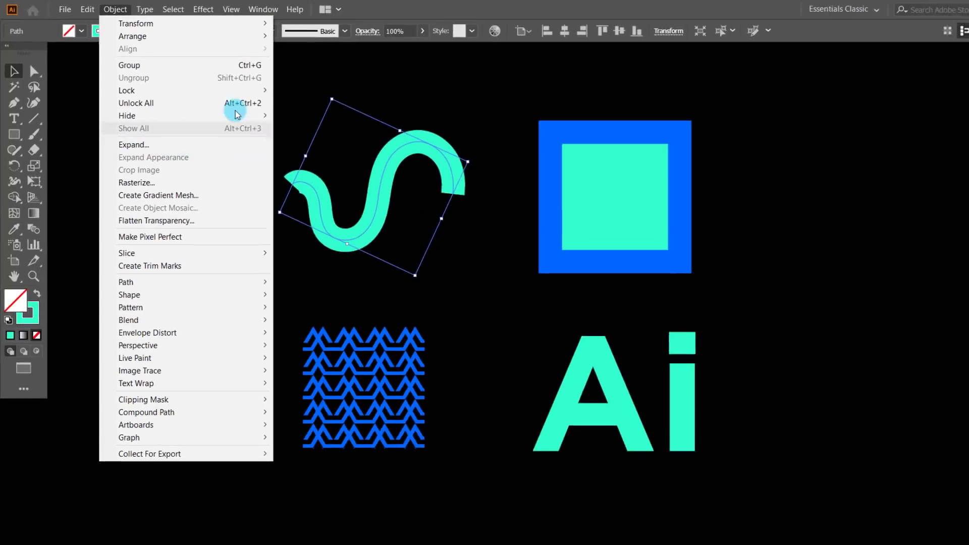
left_click(517, 128)
left_click(517, 129)
left_click_drag(233, 88, 677, 418)
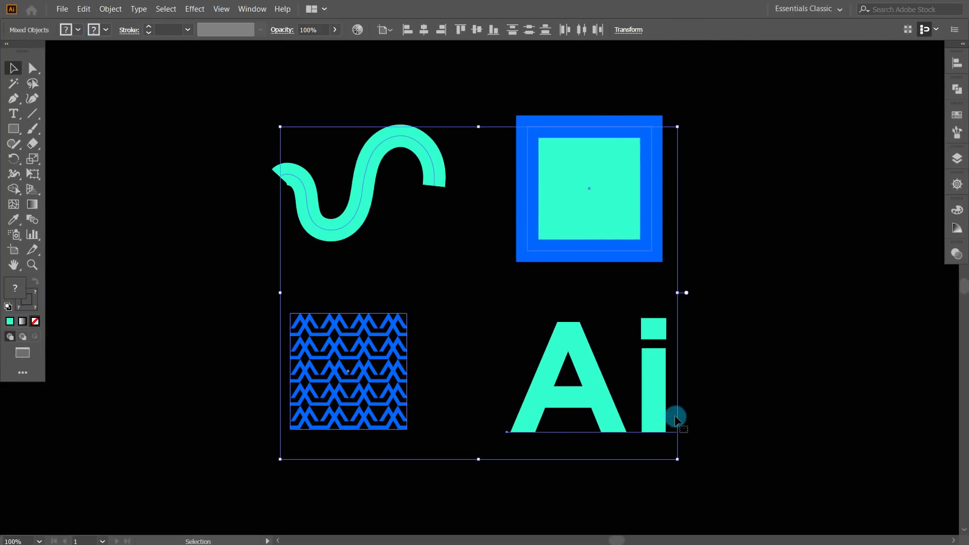
Step: Look over the Object and Effect menus, then toggle Outline view and back to Preview
left_click(111, 9)
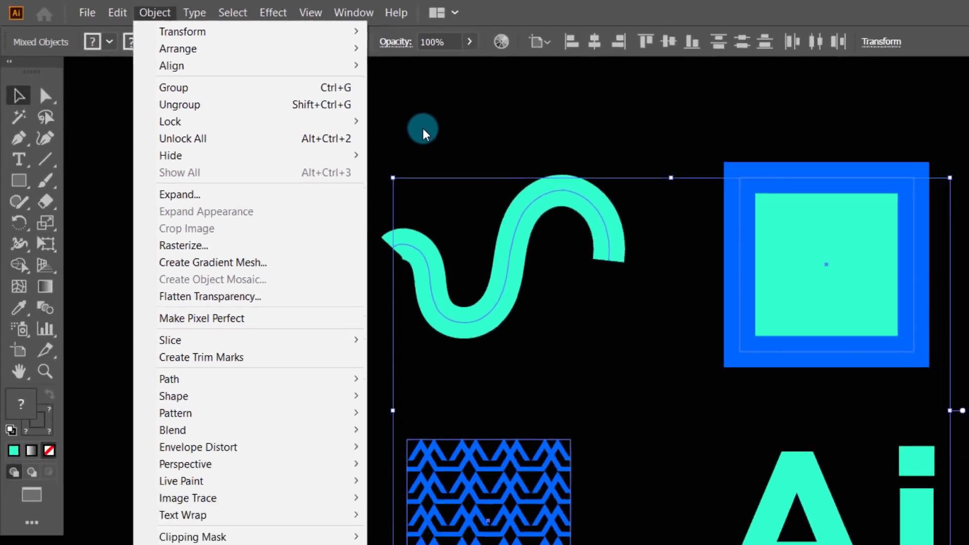
left_click(501, 134)
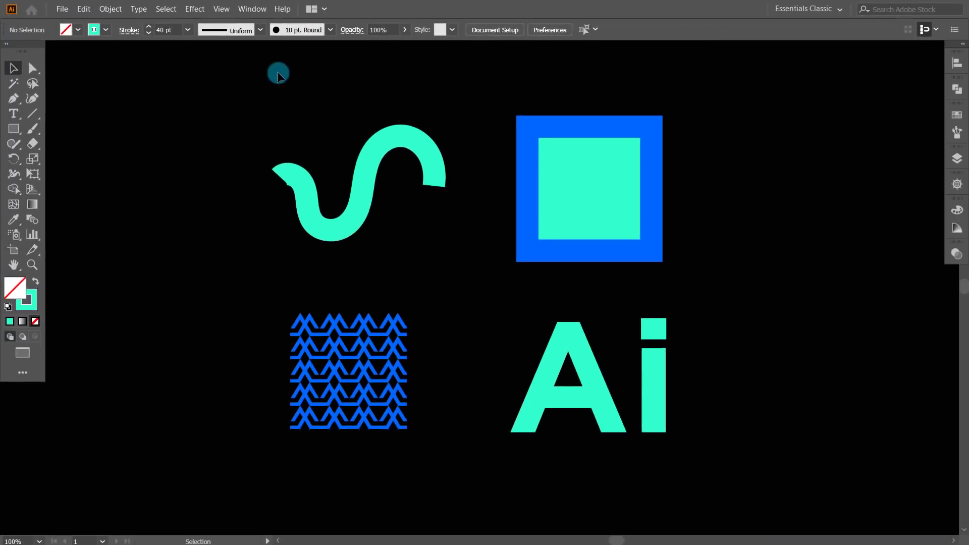
left_click(196, 10)
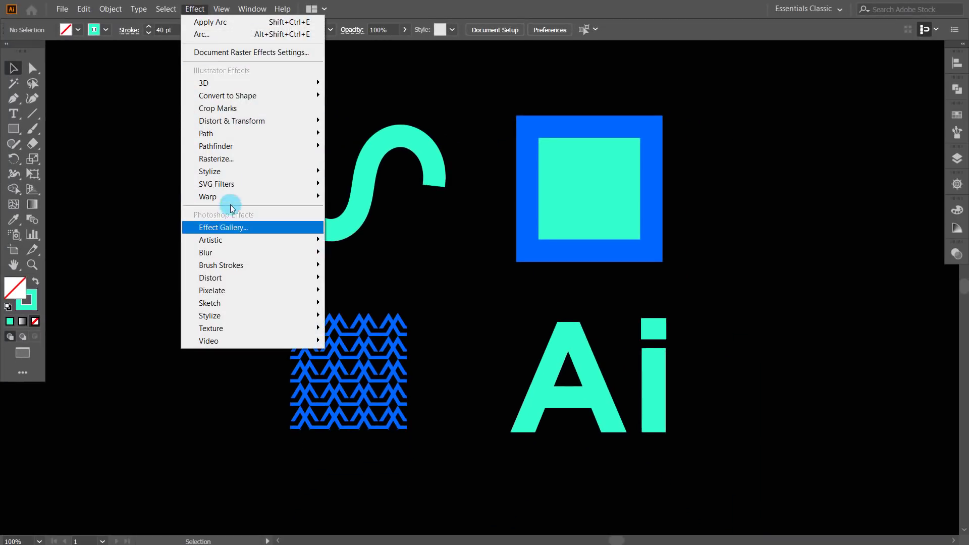
left_click(368, 95)
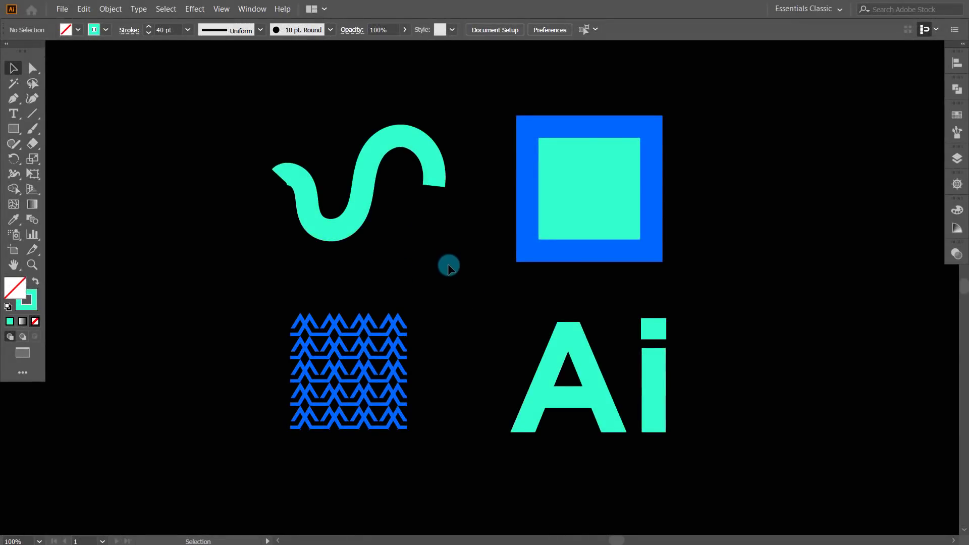
key("ctrl+y")
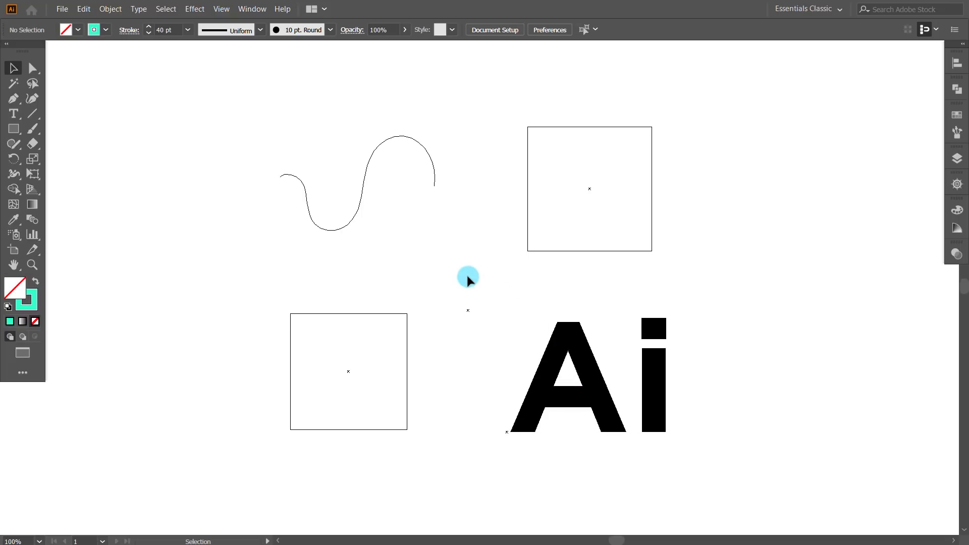
key("ctrl+y")
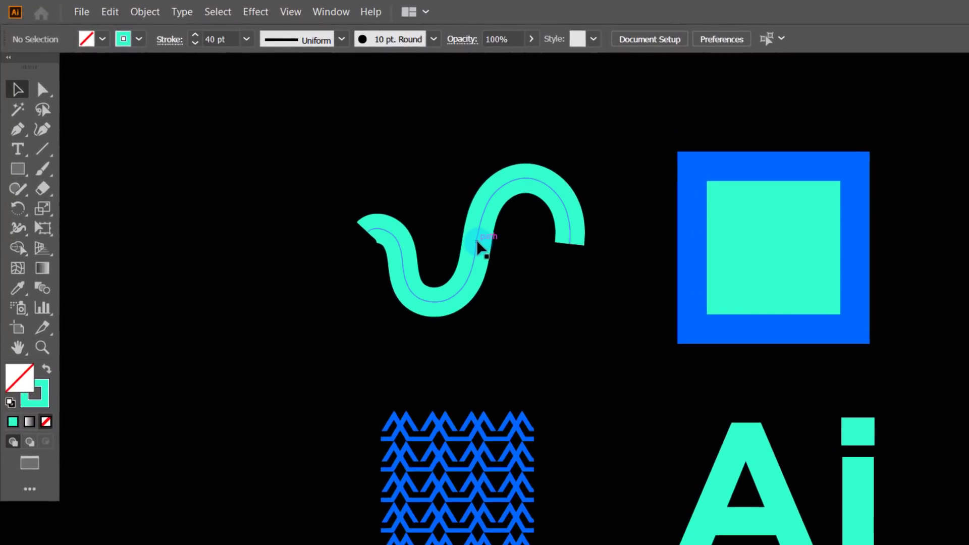
Step: Expand the wave's thick stroke into a filled shape with Object > Expand
left_click(479, 245)
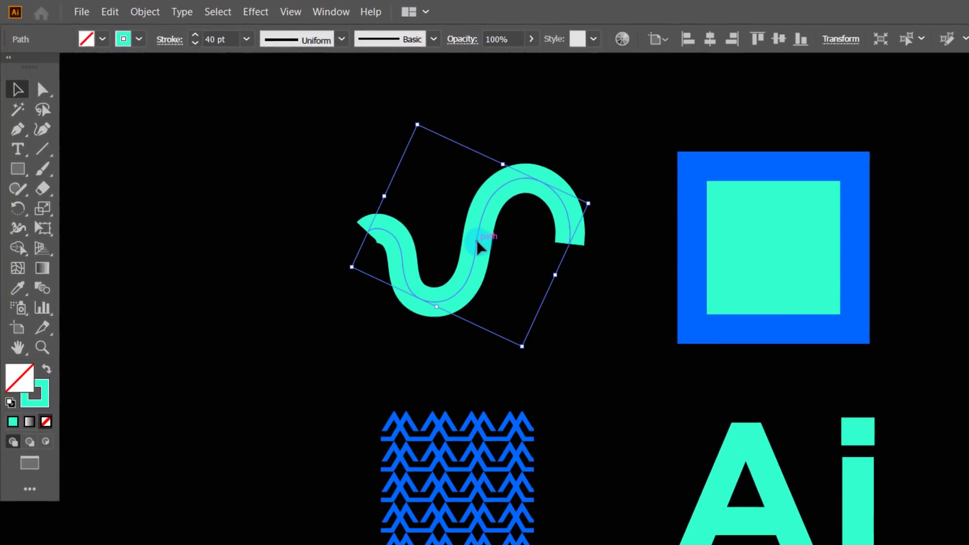
left_click(145, 12)
left_click(189, 182)
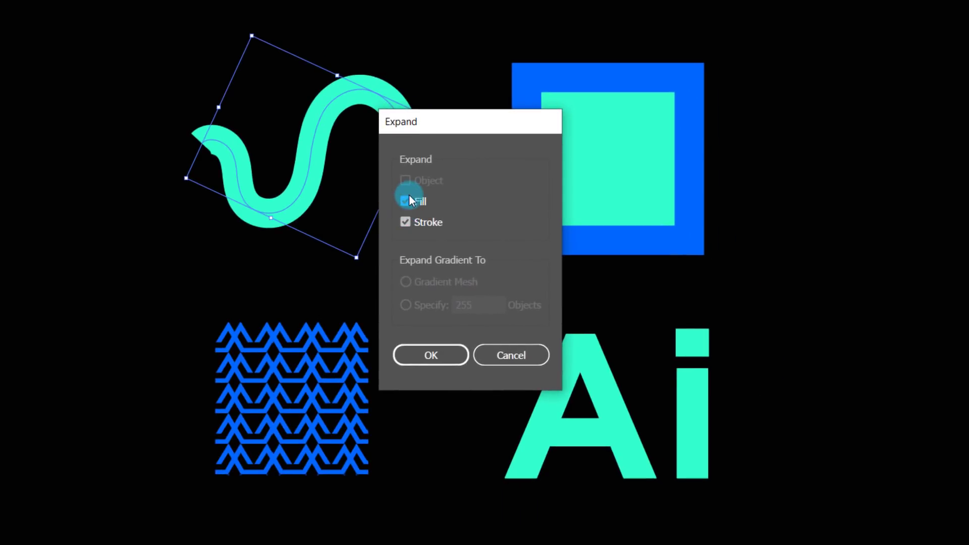
left_click_drag(414, 122, 483, 123)
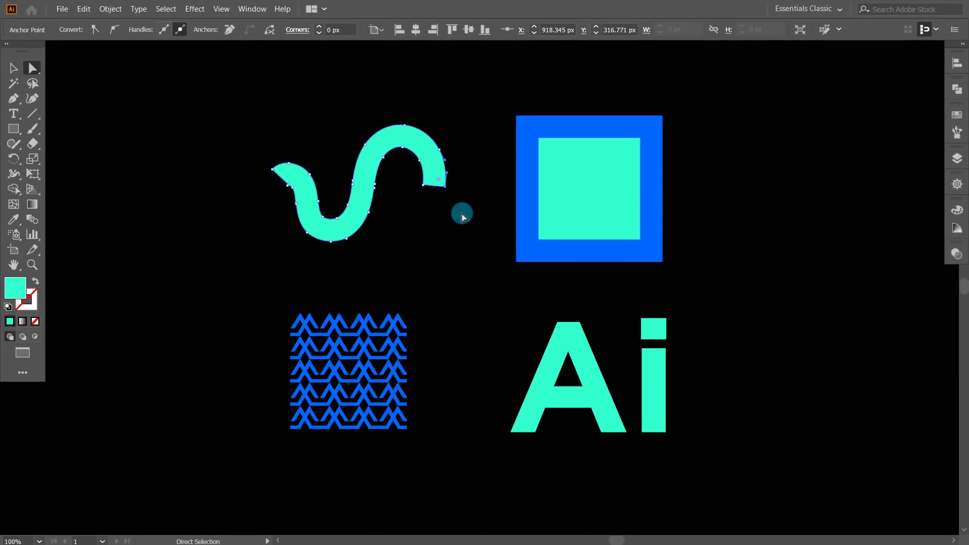
Step: Check the expanded wave in Outline view, then return to Preview
key("ctrl+y")
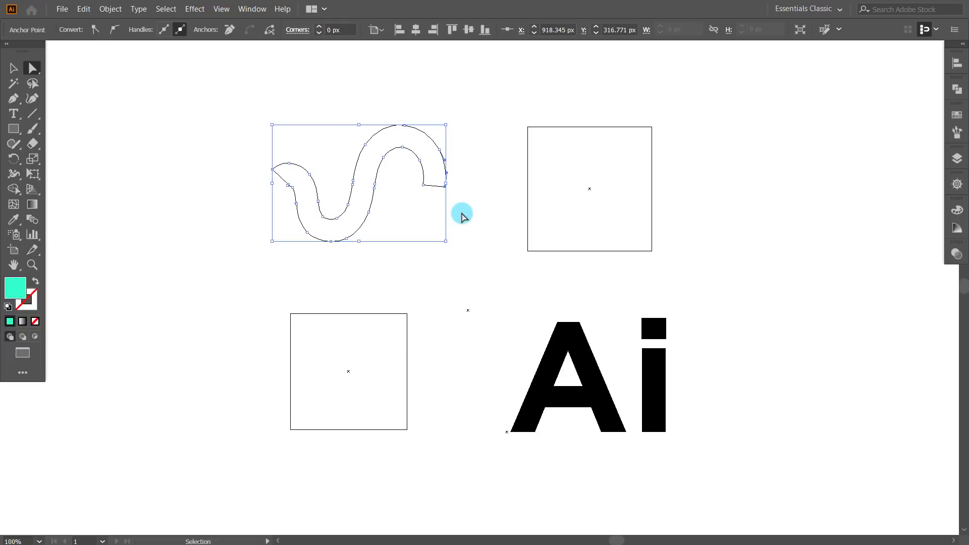
left_click(462, 214)
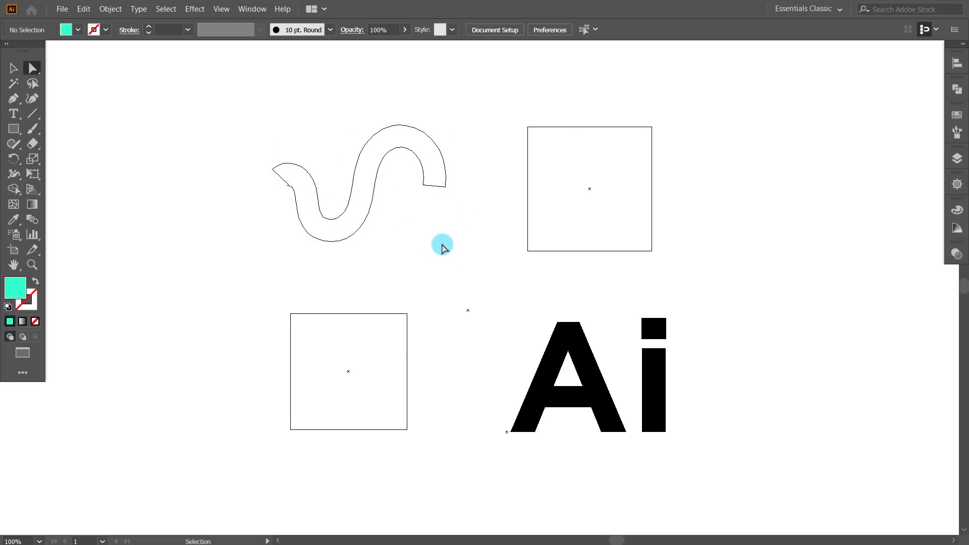
key("ctrl+y")
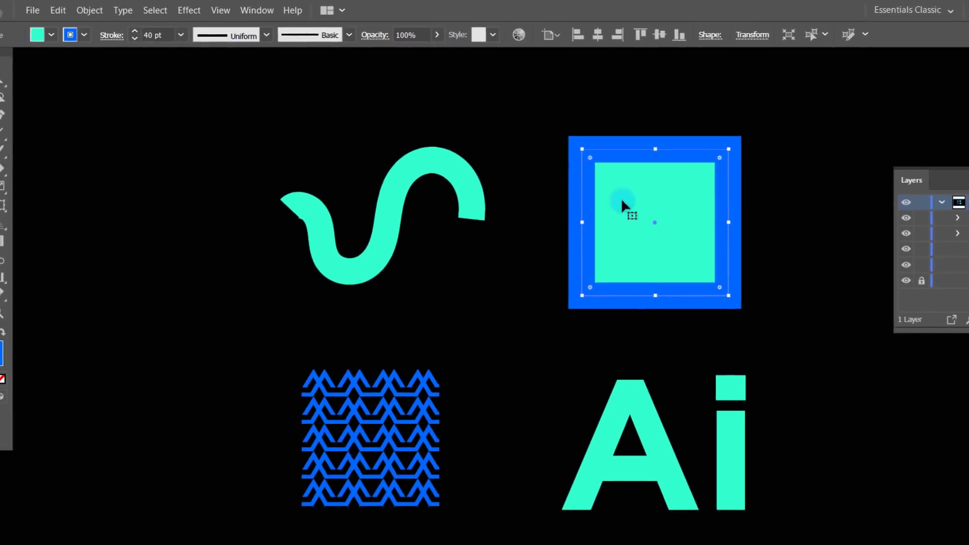
Step: Expand the framed square's fill and stroke, then show its blue frame and teal square in the Rectangle group
left_click(59, 7)
left_click(104, 15)
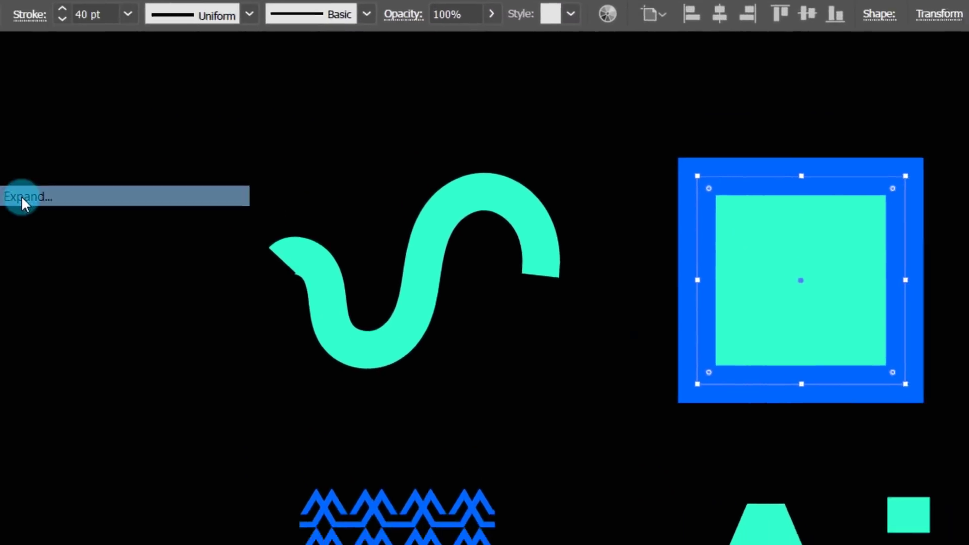
left_click(22, 196)
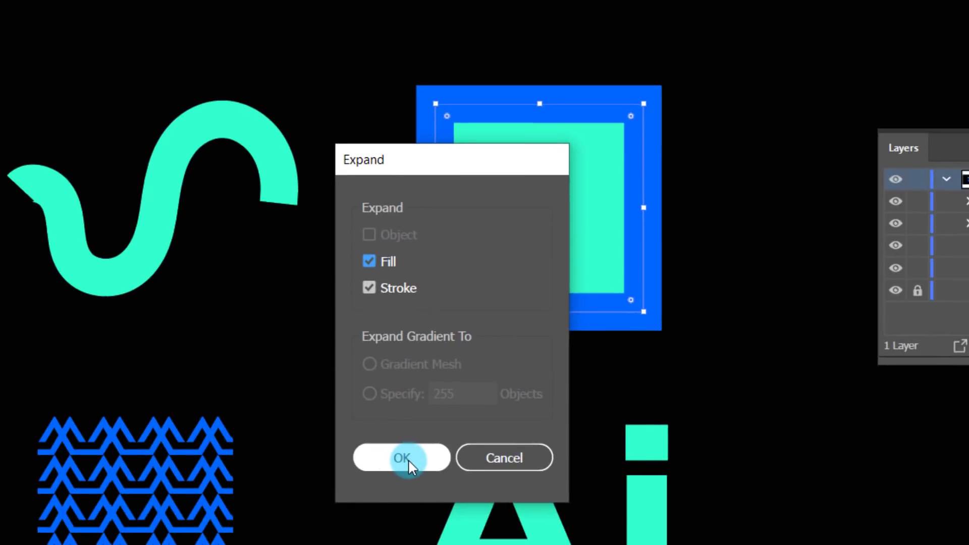
left_click(408, 459)
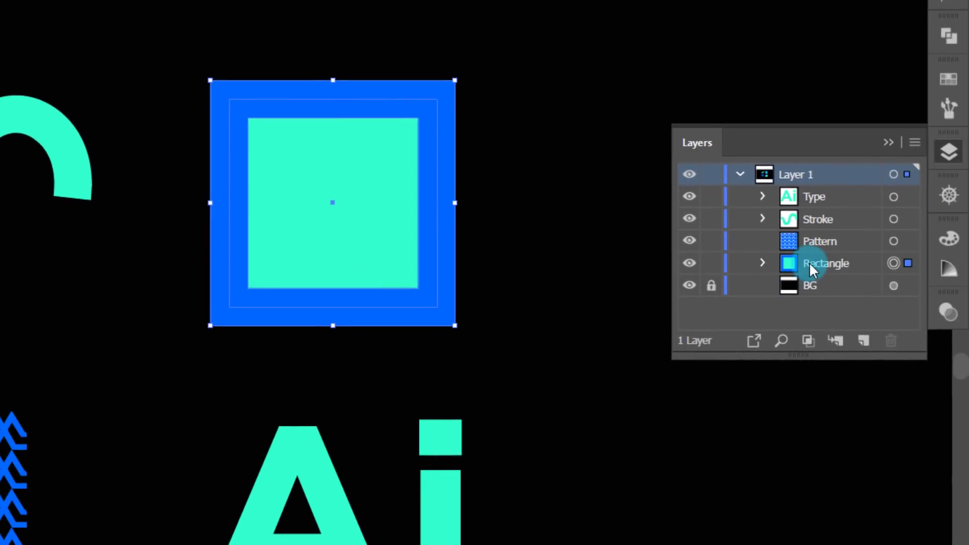
left_click(760, 262)
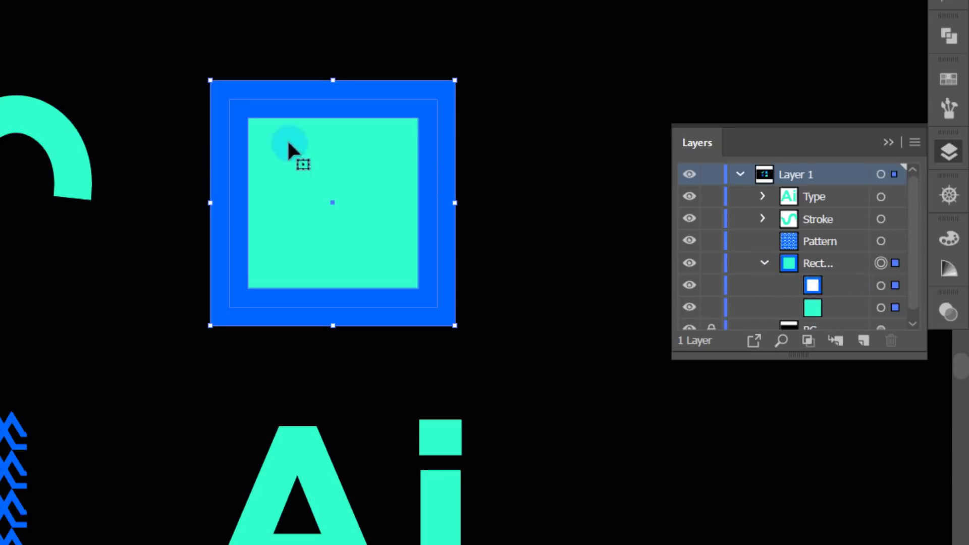
Step: Ungroup the expanded square, shift the teal rectangle partly outside the frame, and inspect it in Outline view
right_click(347, 231)
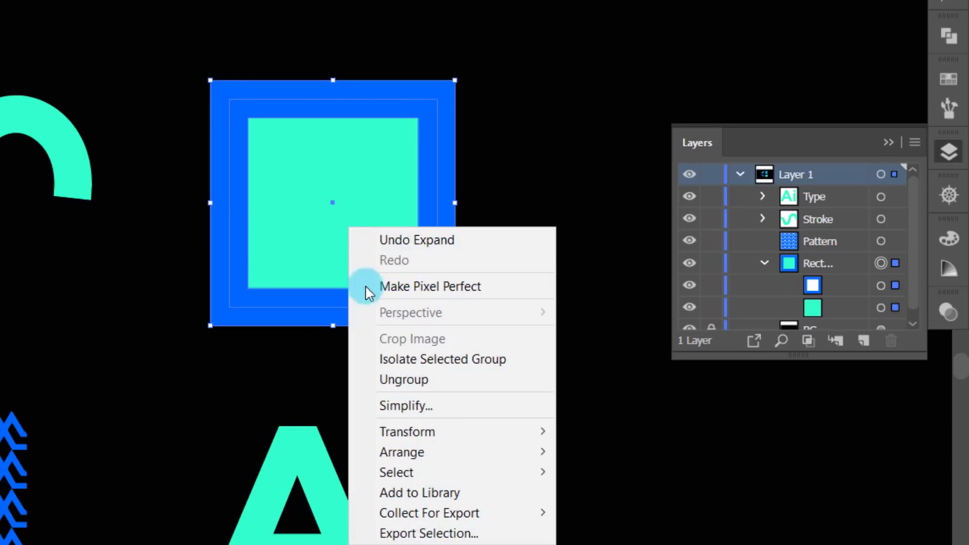
left_click(396, 379)
left_click(363, 334)
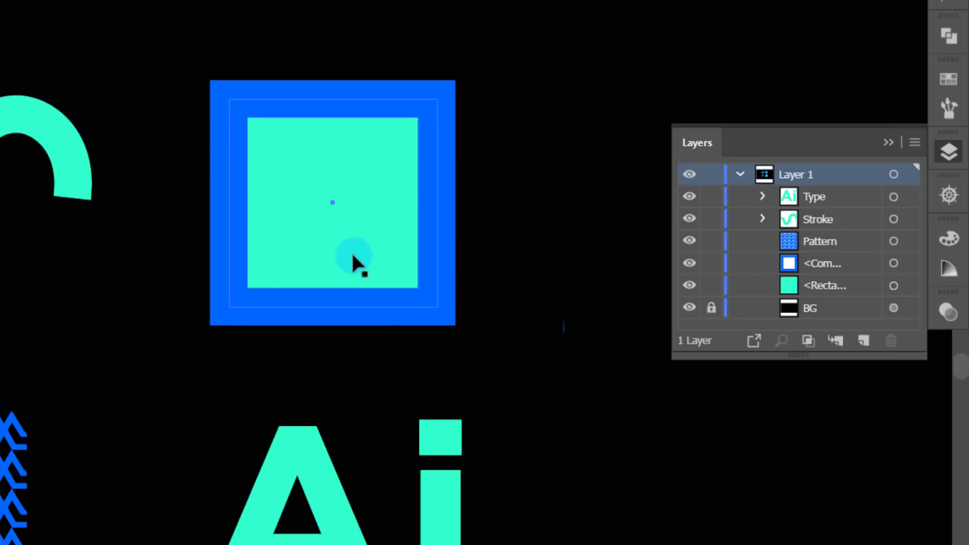
left_click_drag(357, 260, 489, 247)
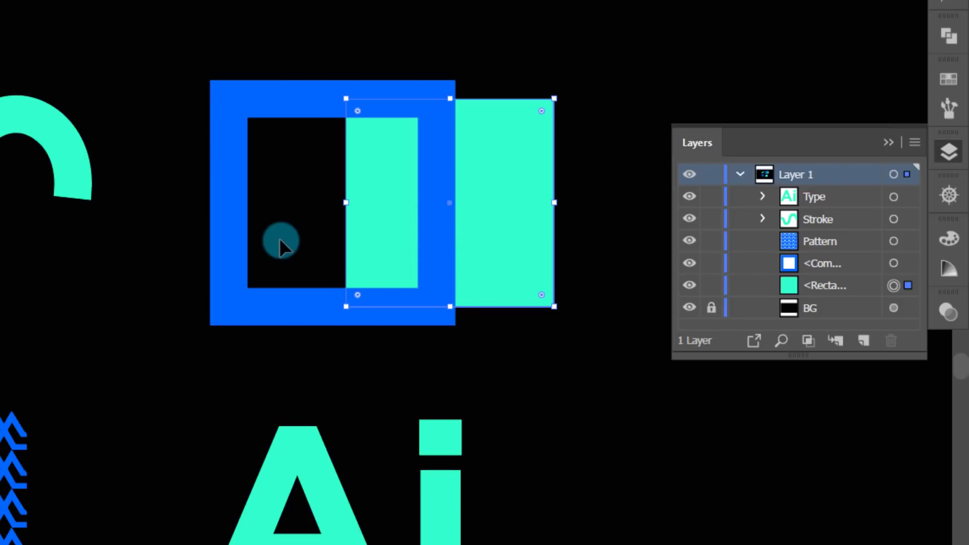
key("ctrl+y")
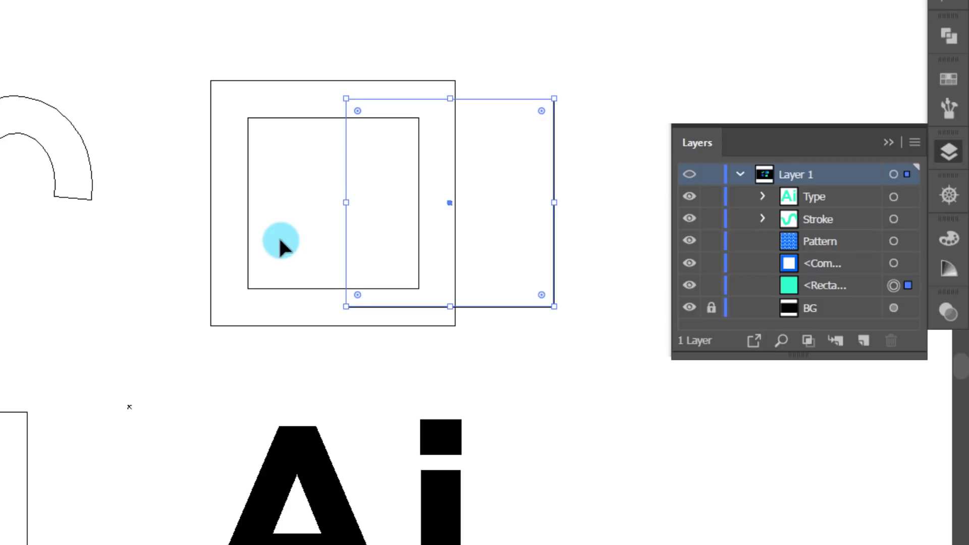
left_click(248, 206)
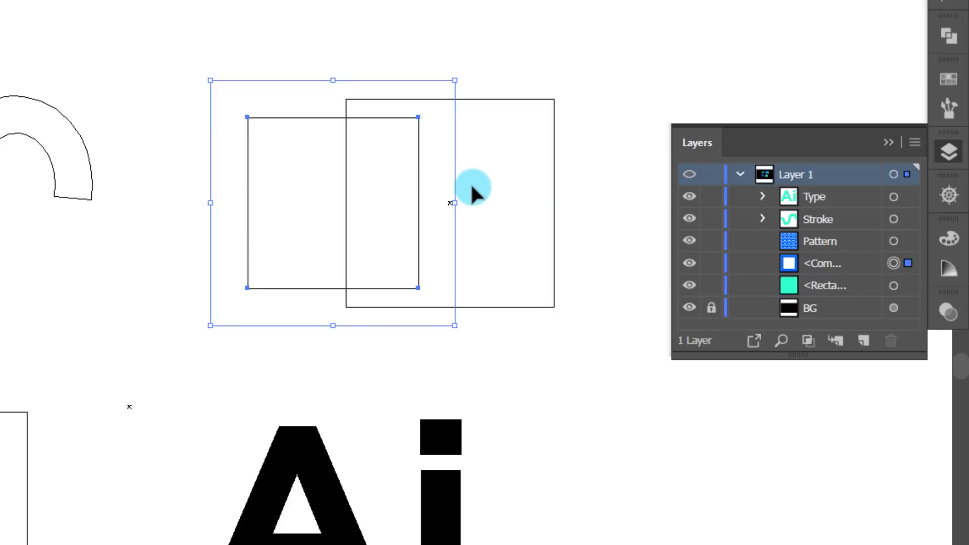
left_click(554, 203)
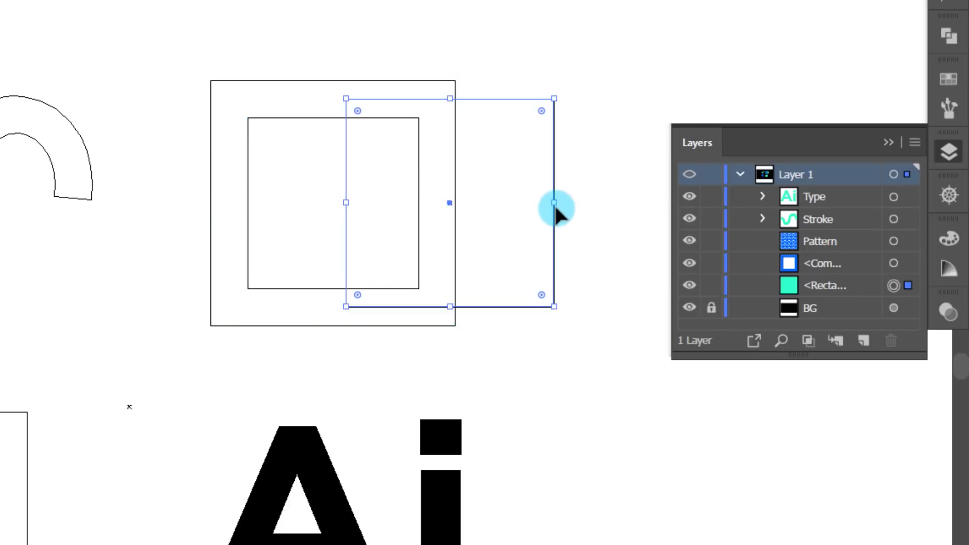
left_click(526, 208)
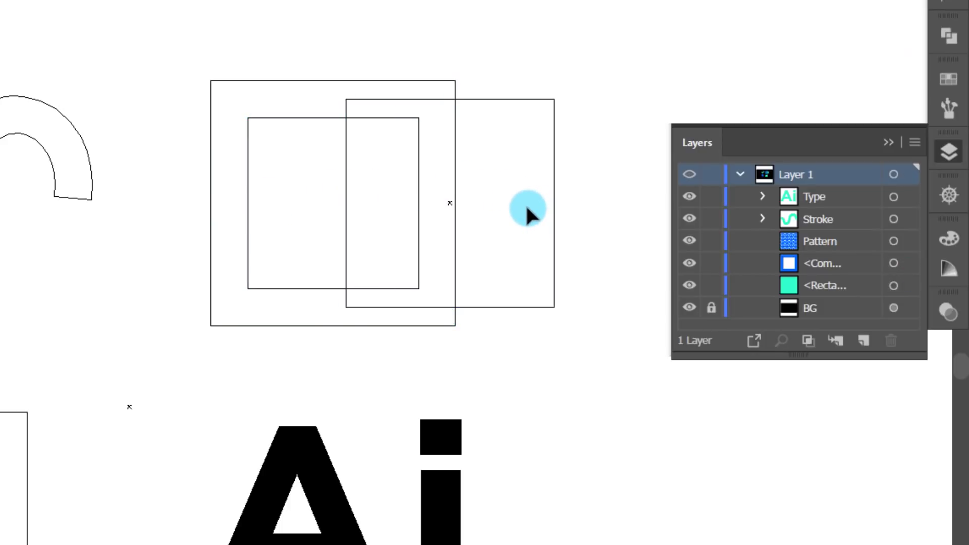
key("ctrl+y")
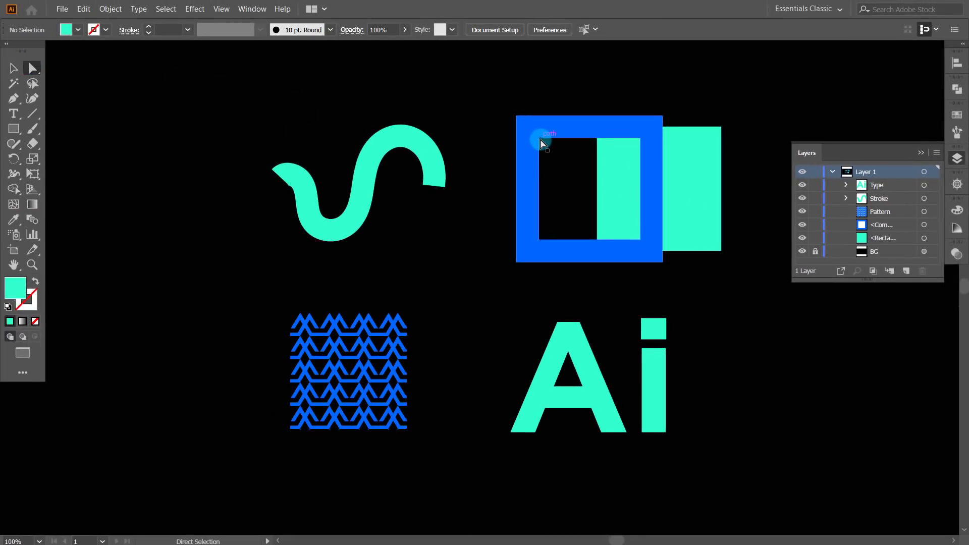
Step: Drag a corner anchor of the blue frame, then undo twice to restore its rectangle
mouse_move(539, 140)
left_mouse_down()
mouse_move(555, 169)
mouse_move(506, 101)
mouse_move(534, 134)
left_mouse_up()
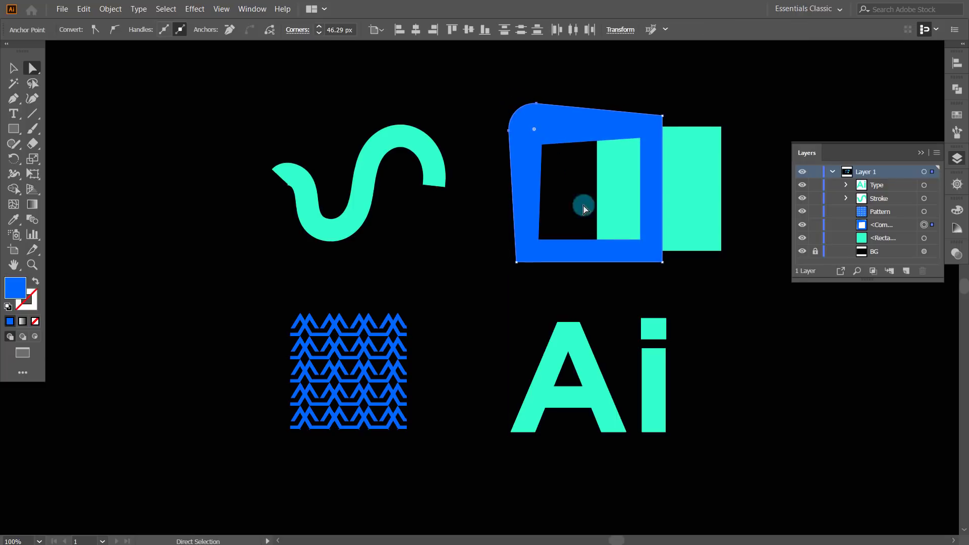
left_click(609, 79)
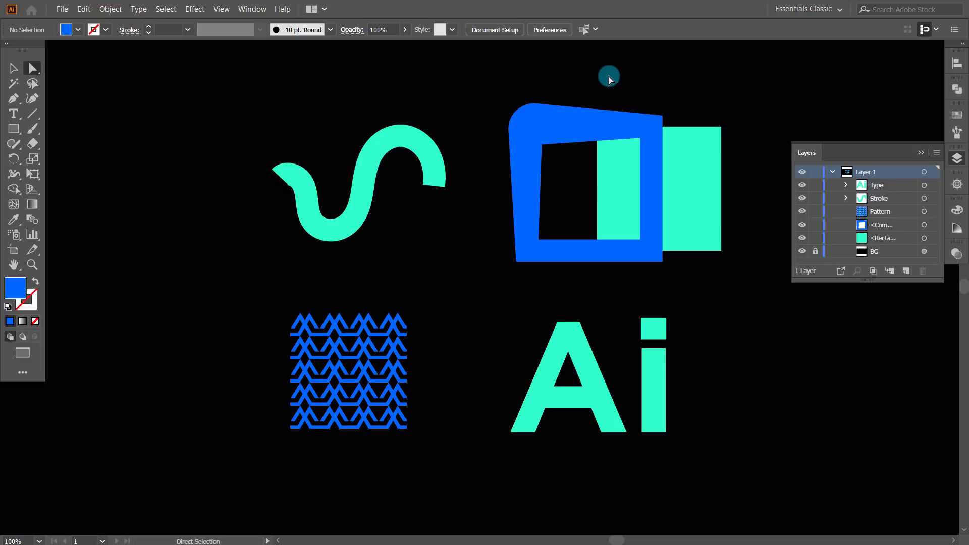
key("ctrl+z")
key("ctrl+z")
key("ctrl+z")
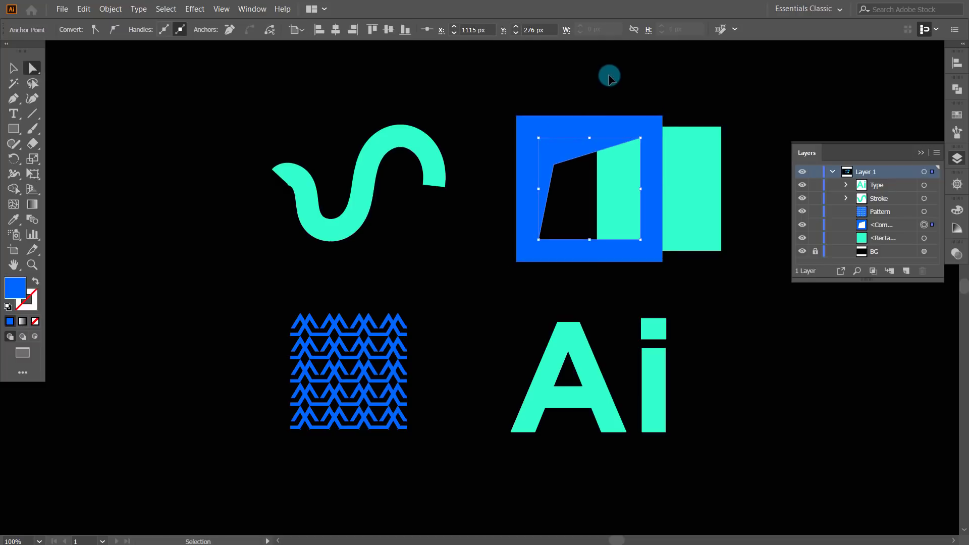
key("ctrl+z")
key("ctrl+z")
key("ctrl+z")
key("ctrl+z")
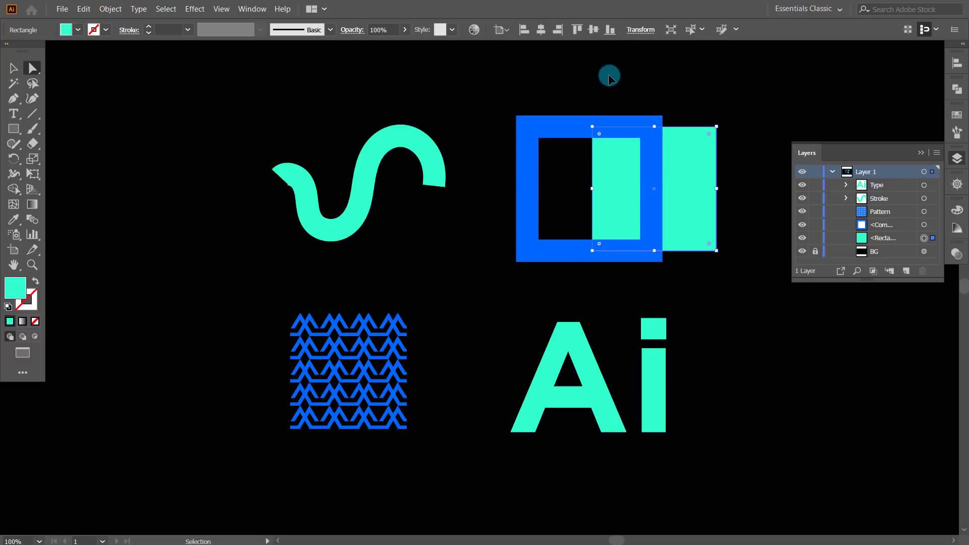
Step: Expand the Ai type into separate letter shapes
left_click(609, 77)
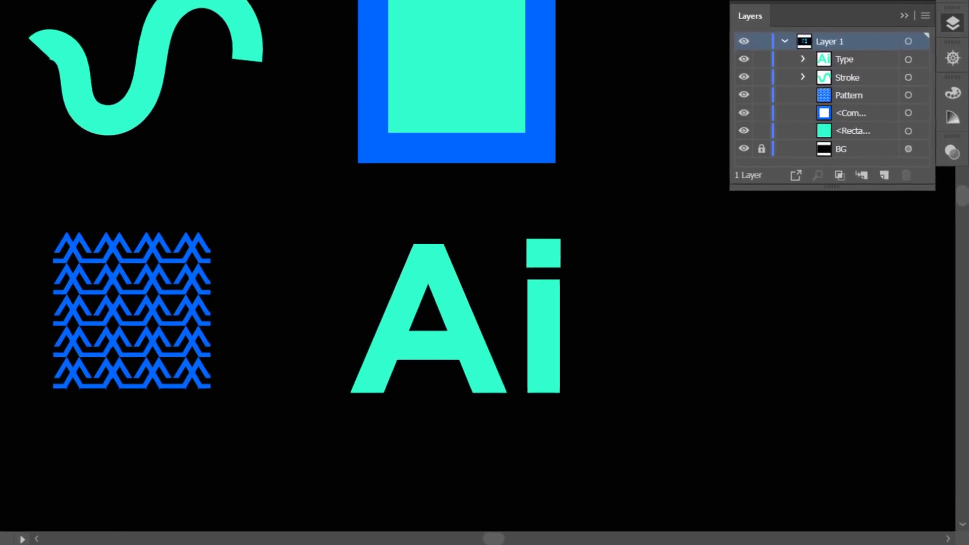
left_click(413, 293)
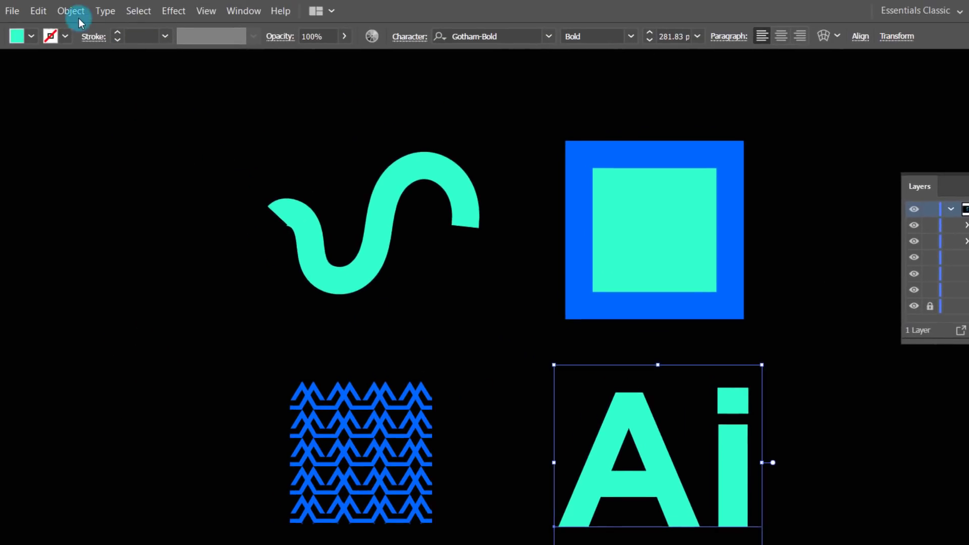
left_click(77, 16)
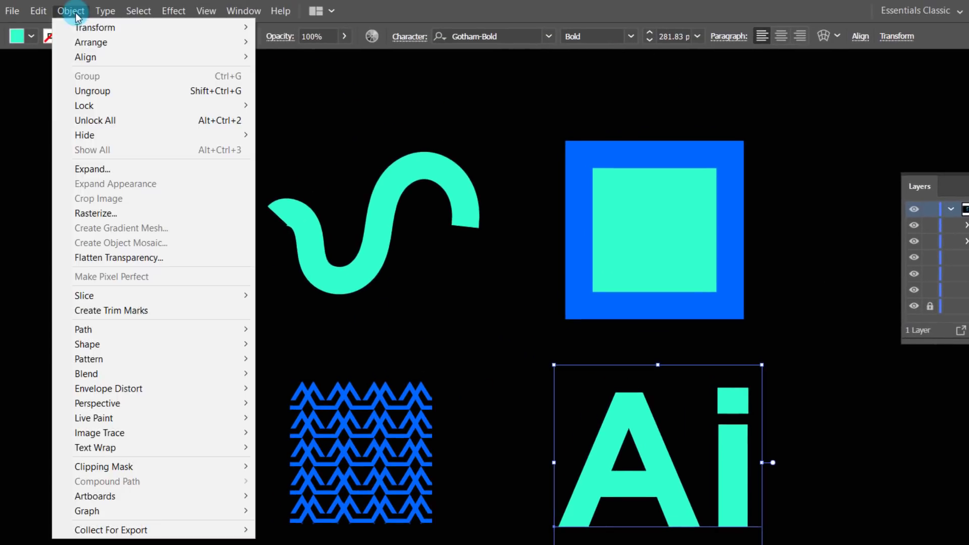
left_click(97, 167)
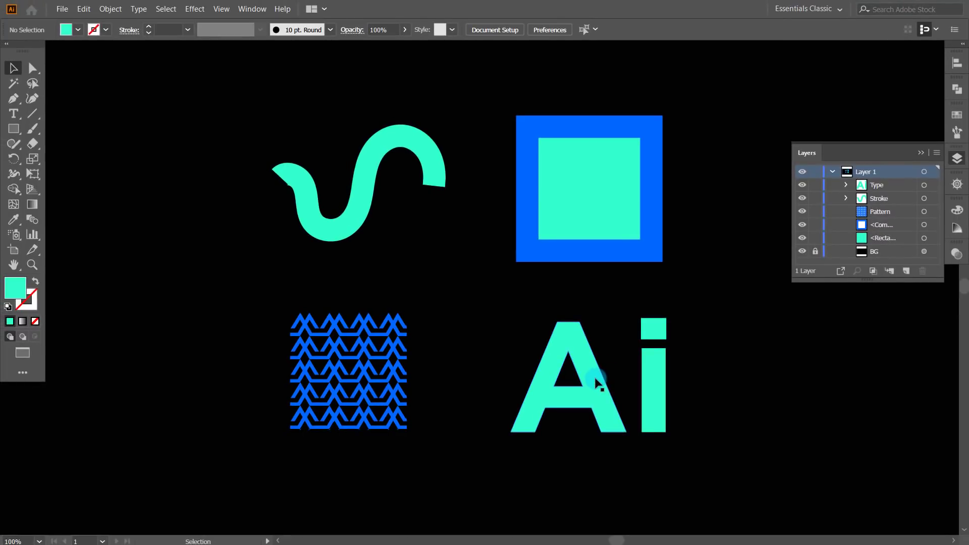
Step: Enter isolation mode on the expanded Ai group, down to the individual letters
left_click(596, 379)
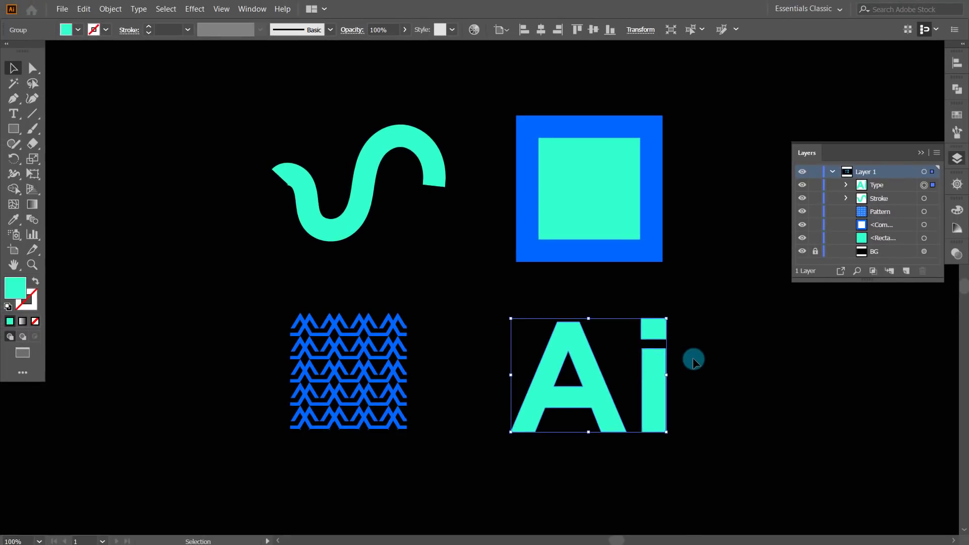
double_click(655, 394)
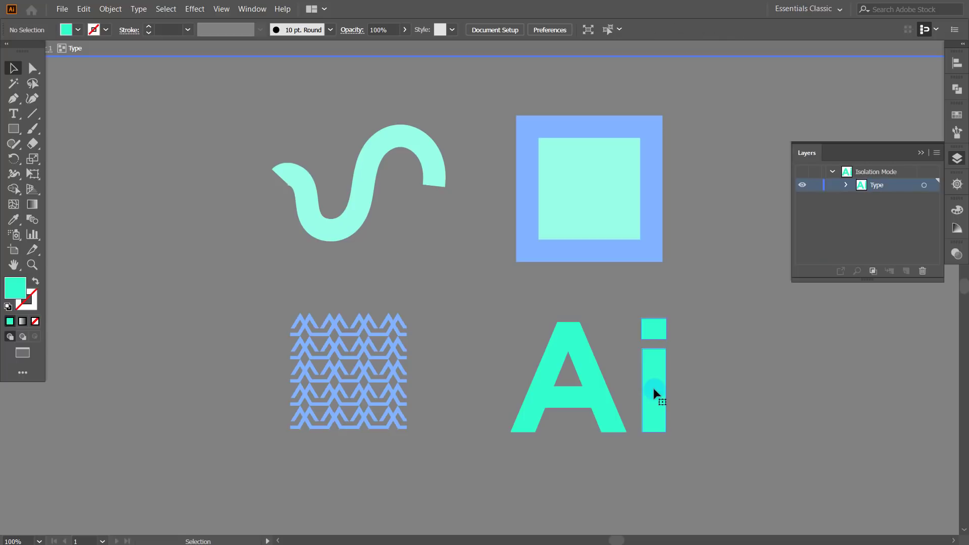
left_click(648, 428)
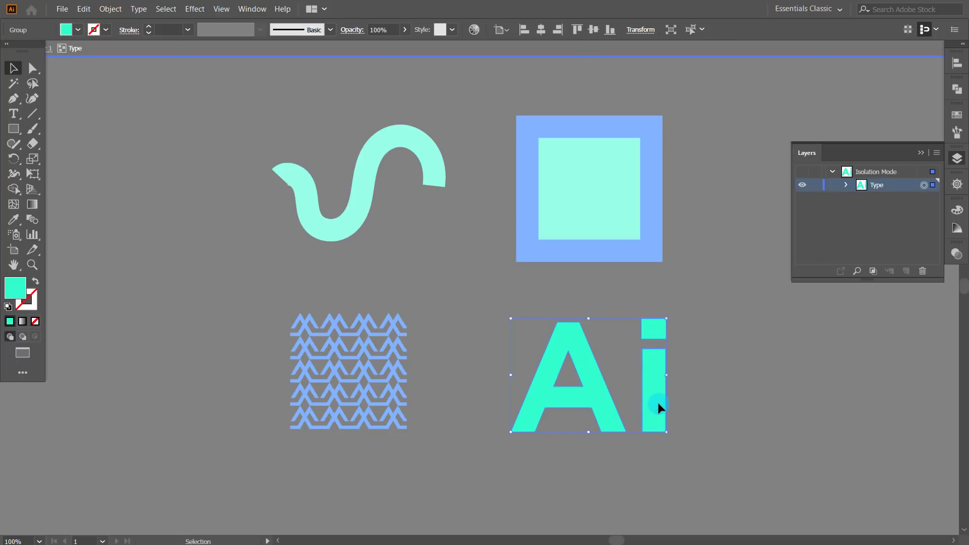
double_click(659, 408)
left_click(654, 385)
left_click(684, 336)
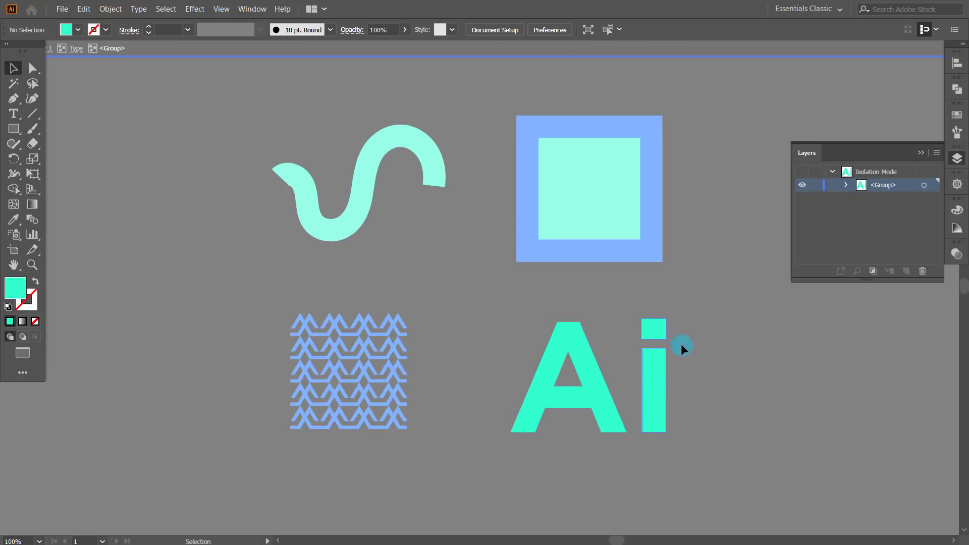
Step: Move the i closer to the A, then open Expand.ai and dismiss the Missing Fonts warning
left_click_drag(652, 395, 684, 396)
key("ctrl+shift+a")
left_click(680, 400)
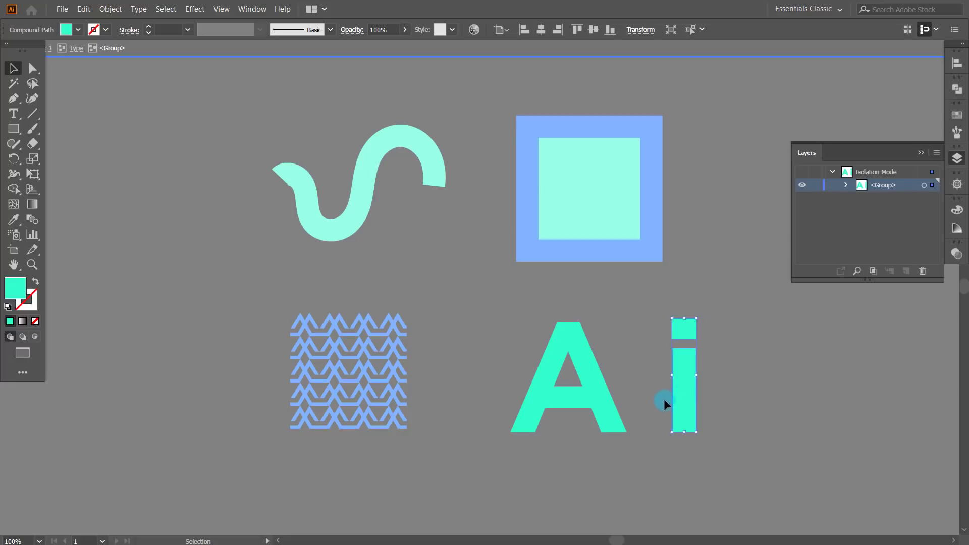
left_click_drag(687, 390, 646, 390)
left_click(686, 382)
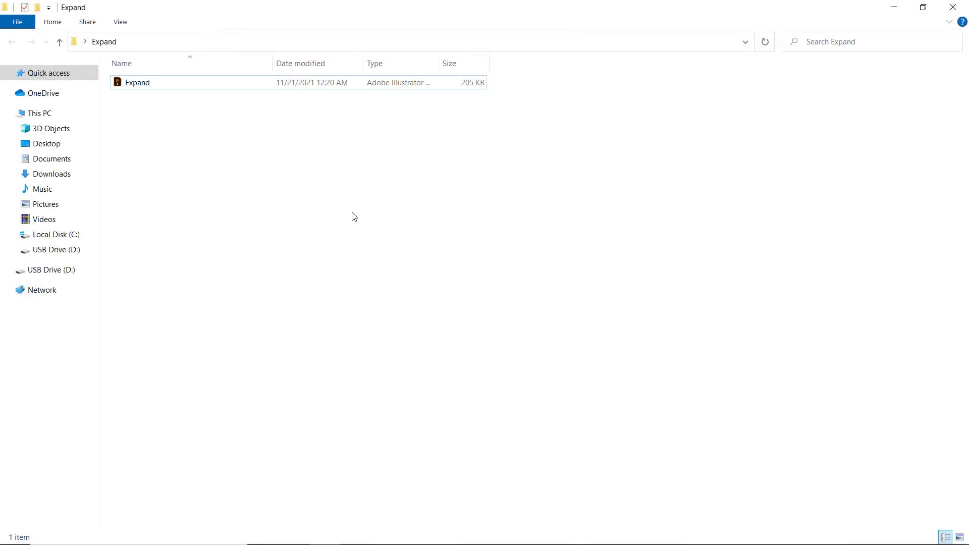
double_click(135, 84)
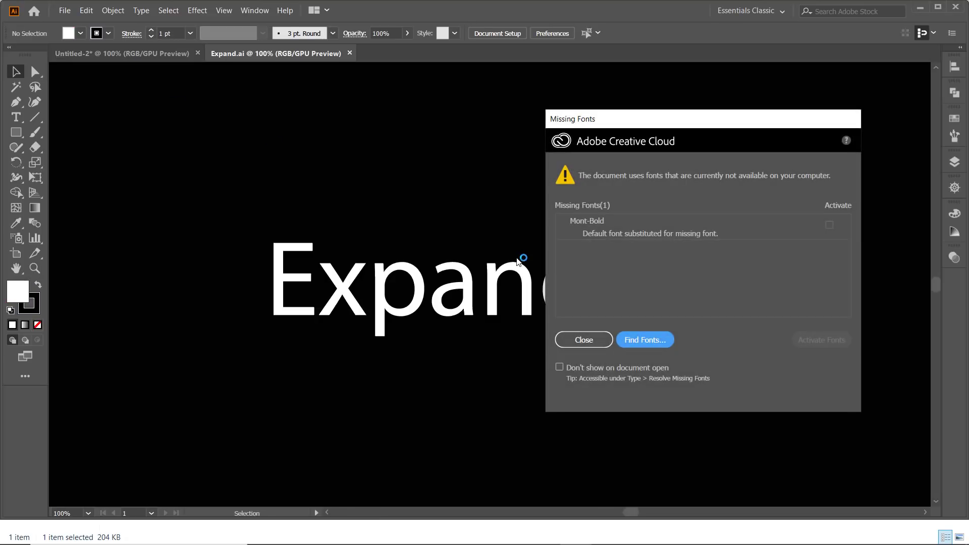
left_click(566, 336)
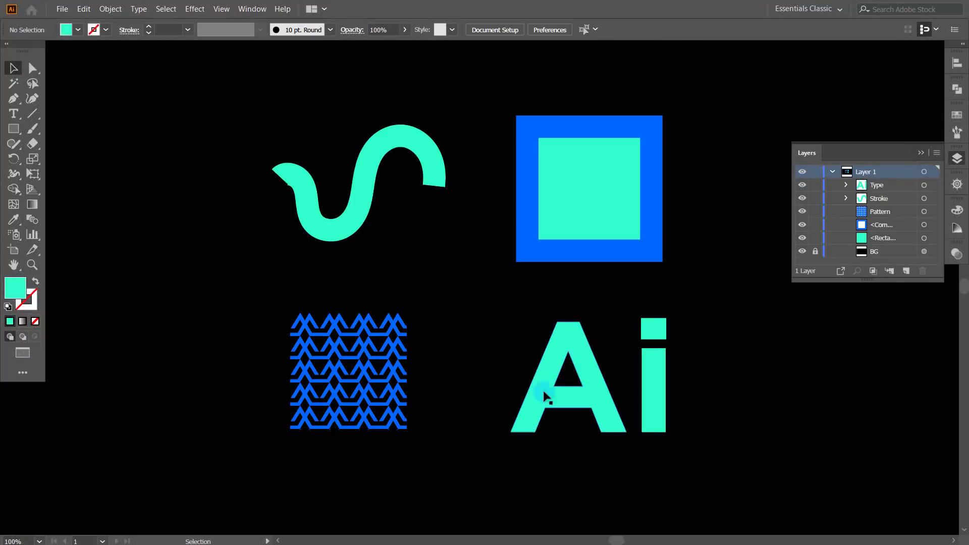
Step: Select the blue zigzag pattern square and open Object > Expand
left_click(386, 373)
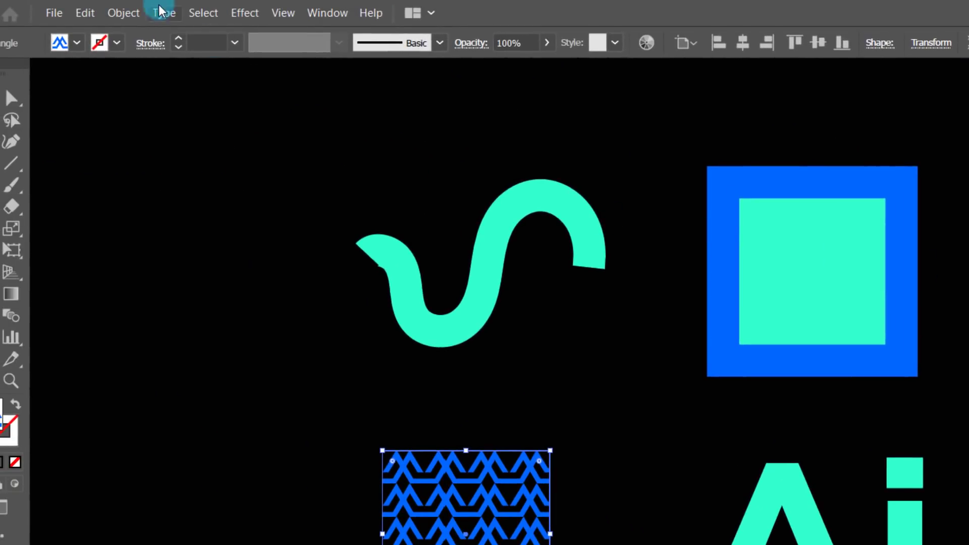
left_click(124, 11)
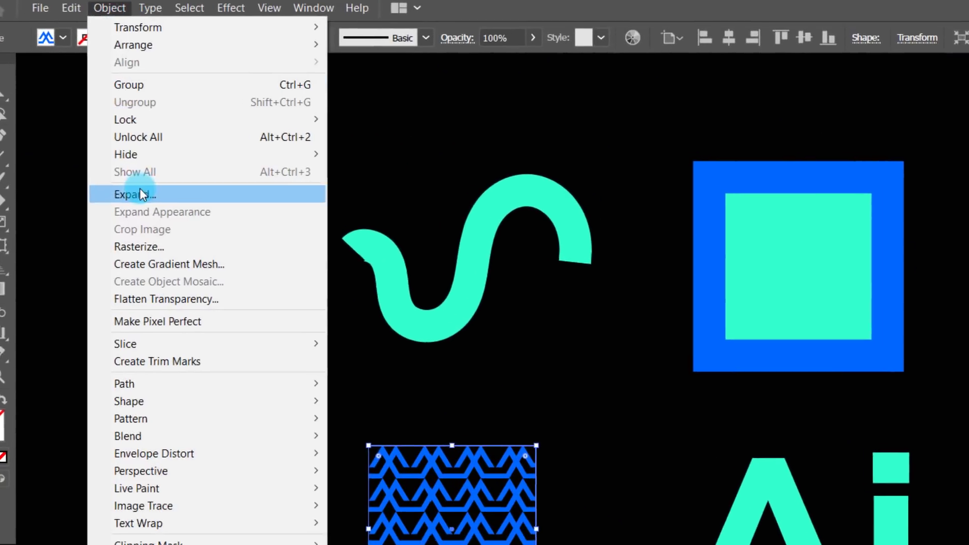
left_click(147, 199)
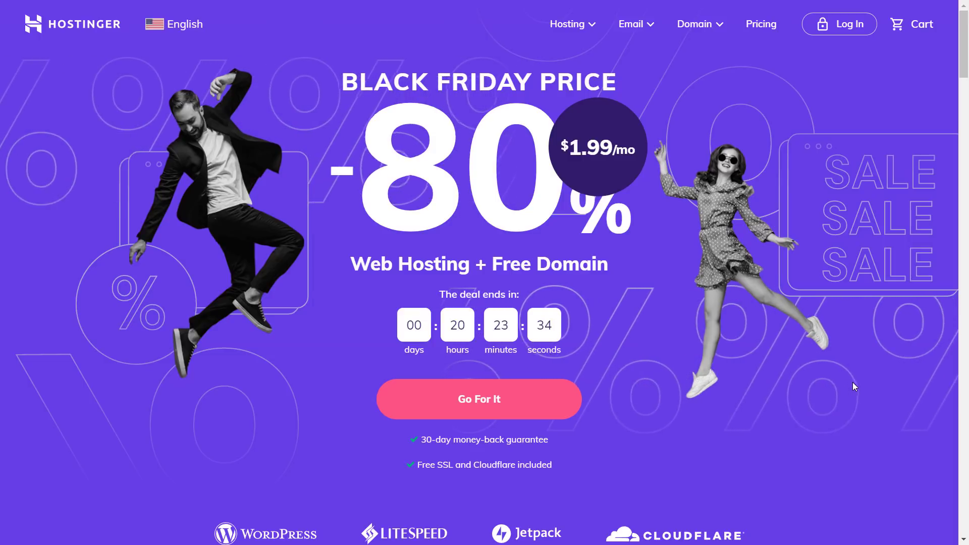
Step: Choose the Premium Shared Hosting plan and apply the coupon code, dropping the total to $22.20
scroll(853, 382, "down", 10)
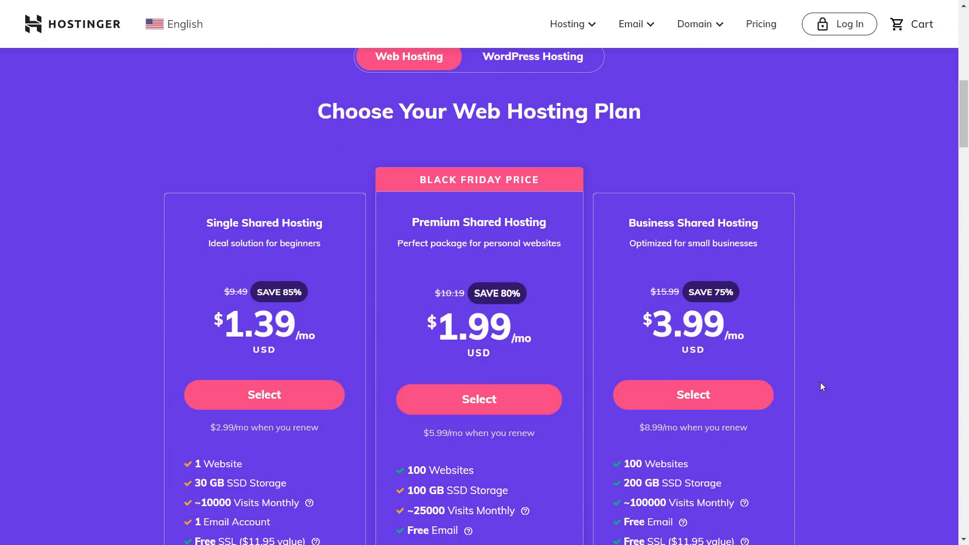
left_click(488, 405)
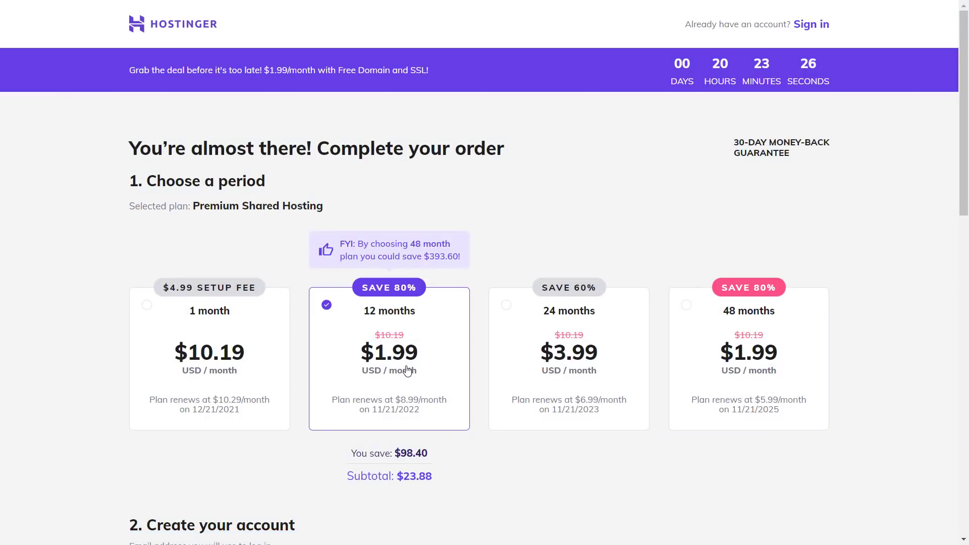
scroll(407, 371, "down", 5)
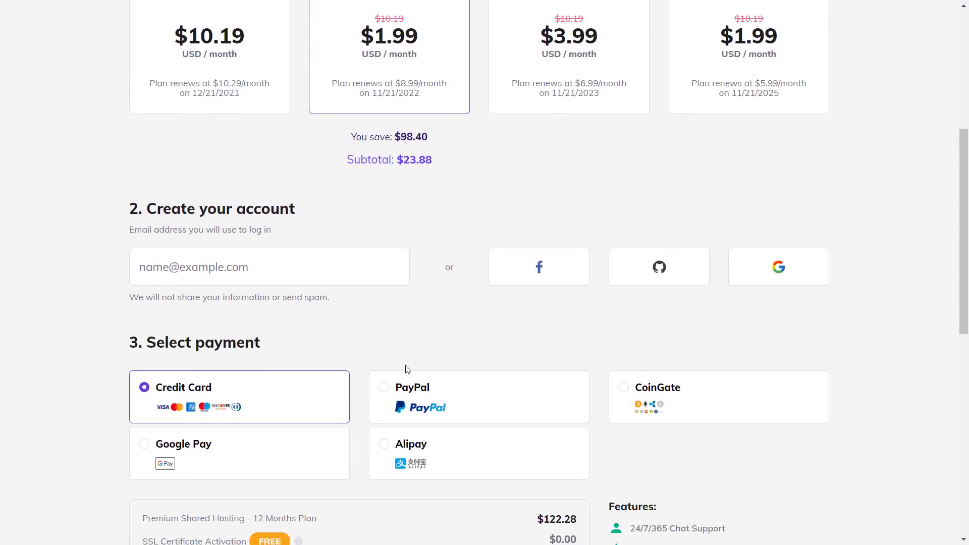
scroll(407, 365, "down", 5)
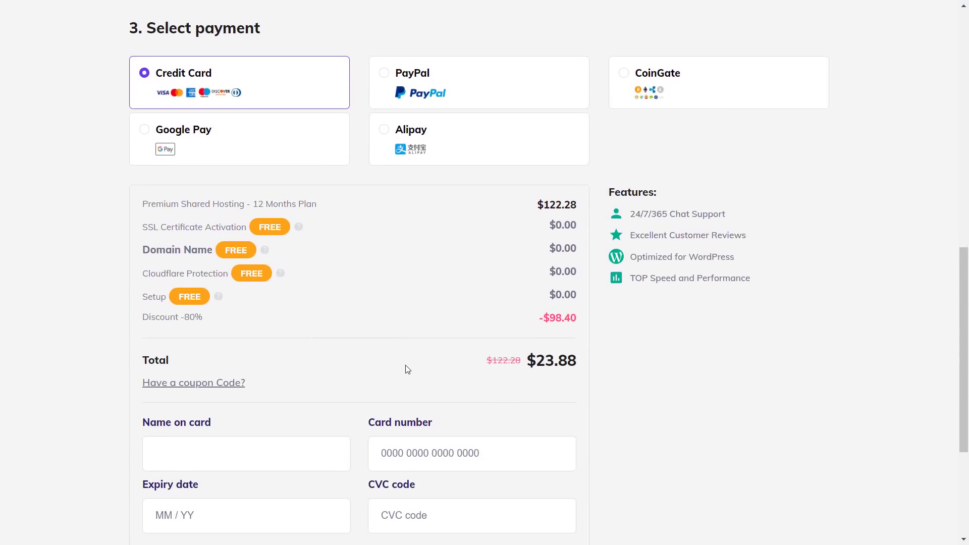
left_click(196, 384)
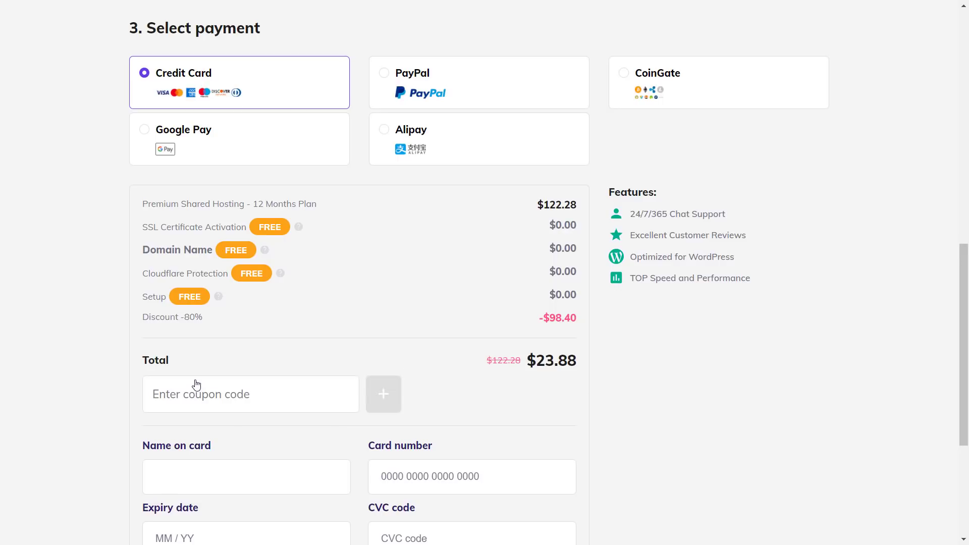
type("MEDACHME")
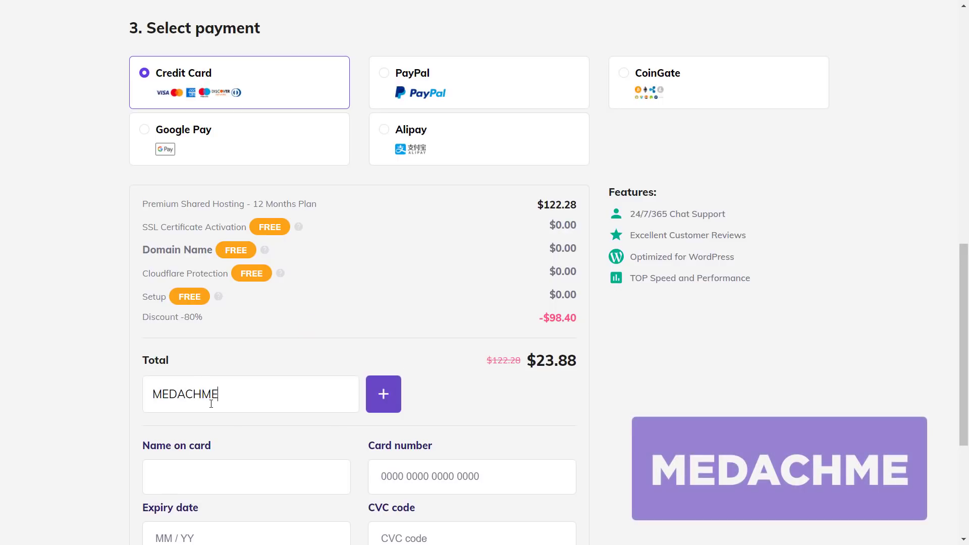
left_click(383, 395)
left_click_drag(268, 318, 151, 314)
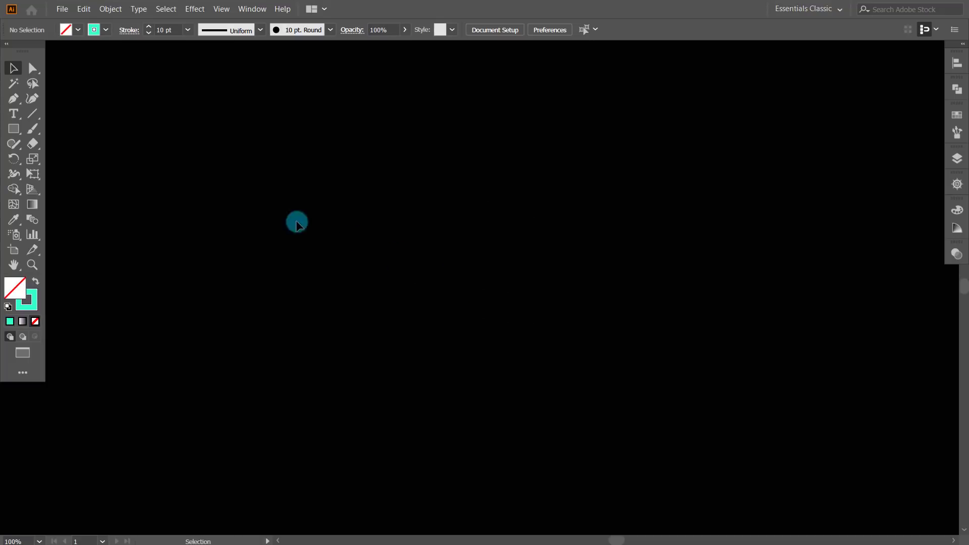
Step: Draw a straight teal line with the Pen tool and move it up and right
left_click(14, 99)
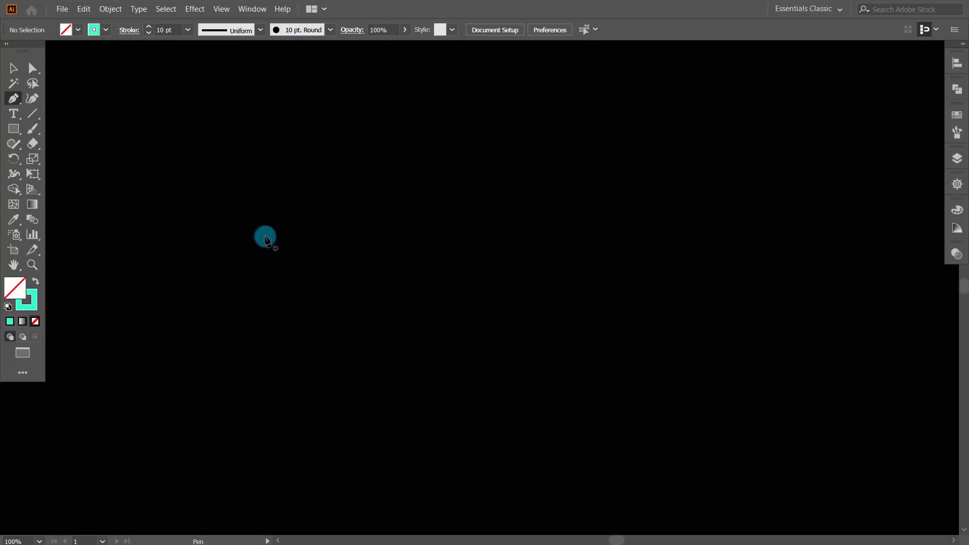
left_click(356, 253)
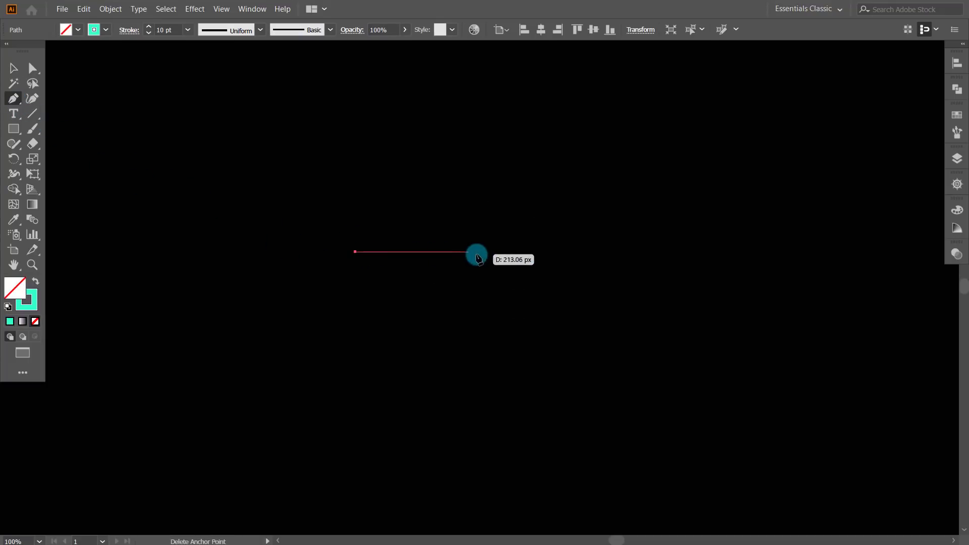
left_click(487, 252)
left_click(14, 68)
left_click_drag(389, 255, 446, 214)
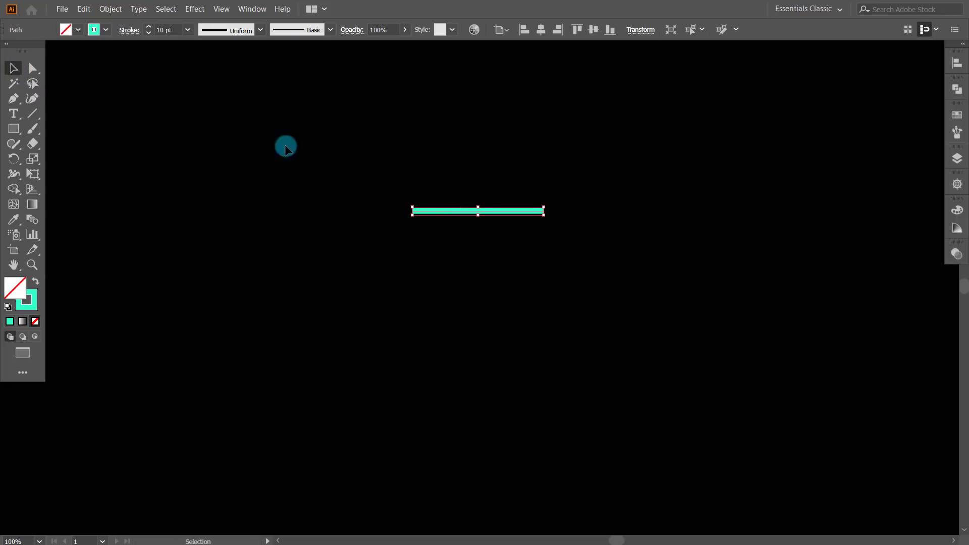
Step: Raise the line's stroke weight to 40 pt and check its path in Outline view
left_click(187, 30)
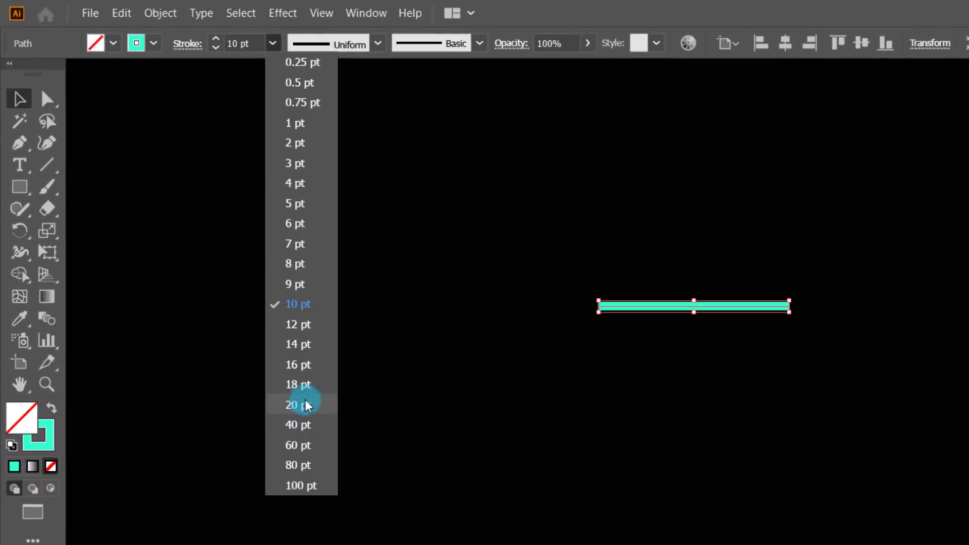
left_click(302, 423)
left_click(652, 409)
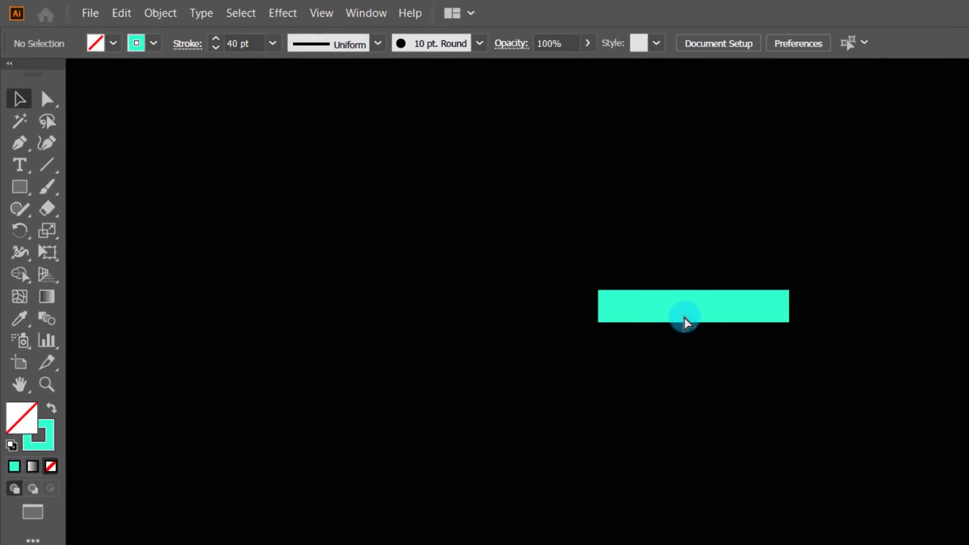
key("ctrl+y")
key("ctrl+y")
left_click(684, 309)
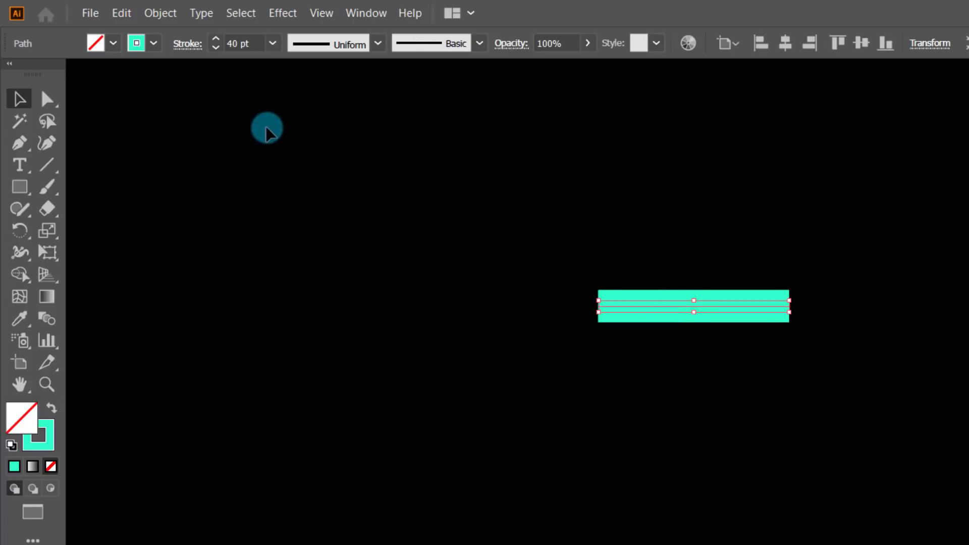
Step: Alt-drag the 40 pt teal bar vertically to create an identical second bar
left_click(169, 15)
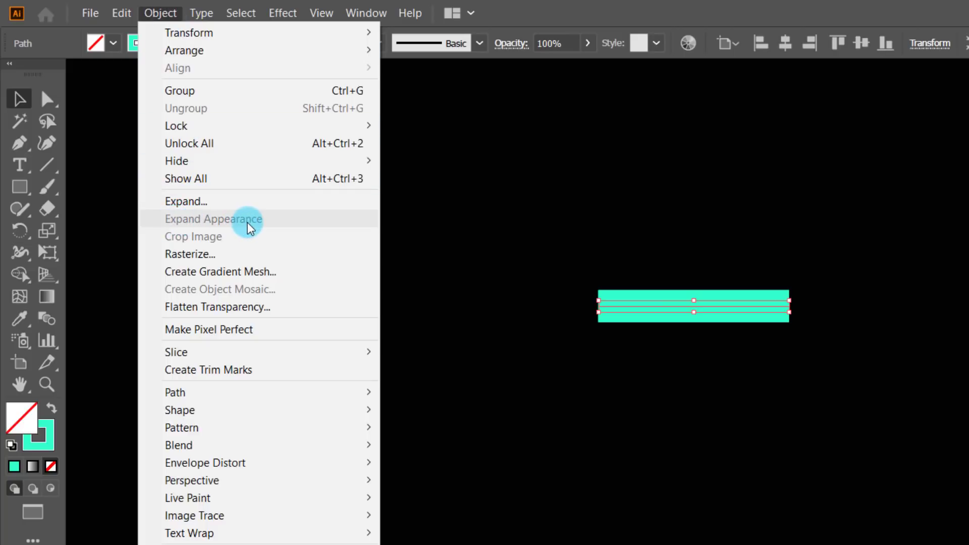
left_click(498, 311)
left_click(499, 311)
left_click_drag(693, 306, 693, 219)
left_click_drag(487, 217, 485, 386)
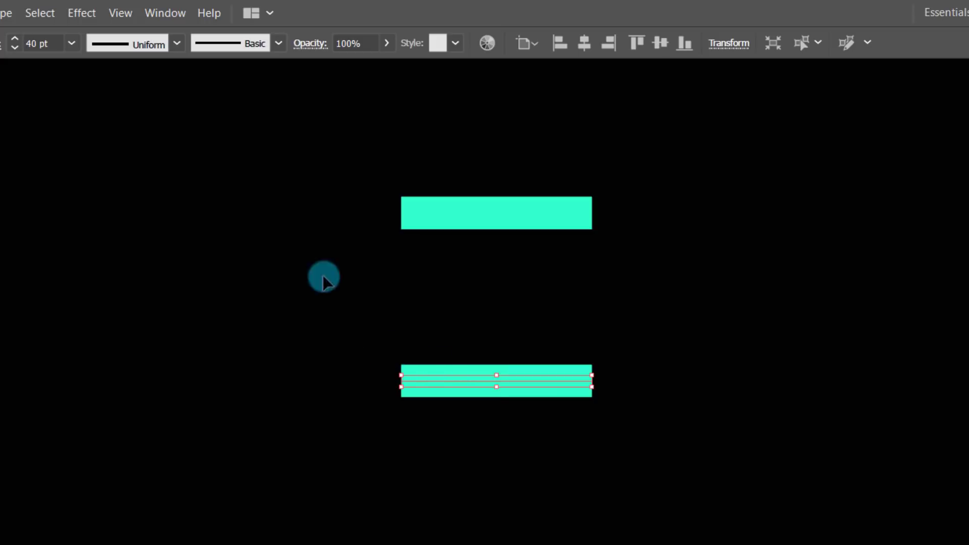
Step: Apply a Smooth Zig Zag effect with 3 ridges per segment and 23 px size to the lower bar
left_click(81, 14)
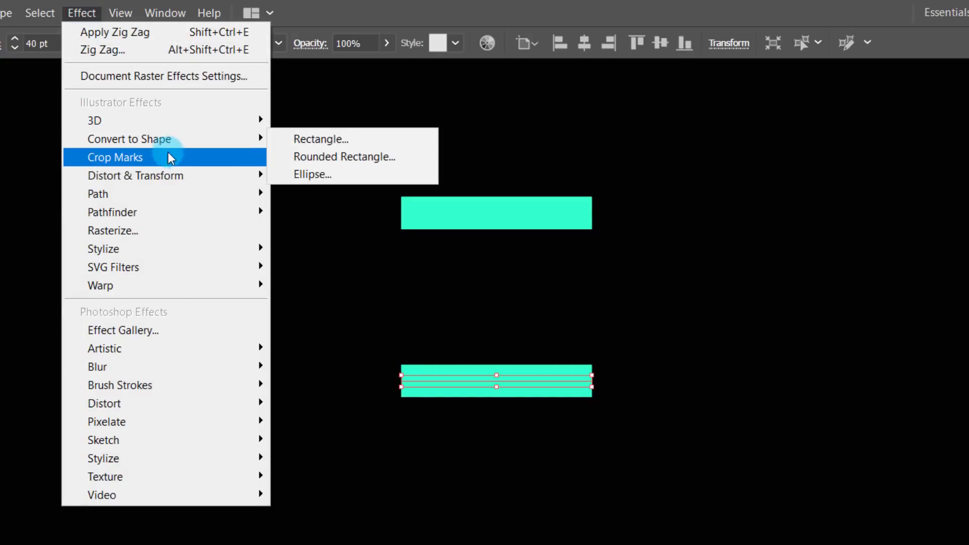
mouse_move(159, 179)
left_click(325, 281)
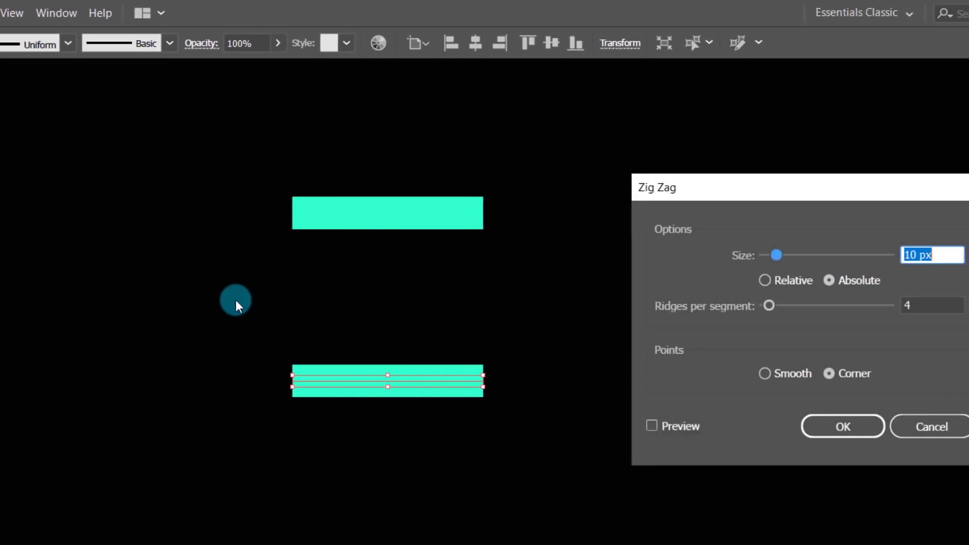
left_click(678, 426)
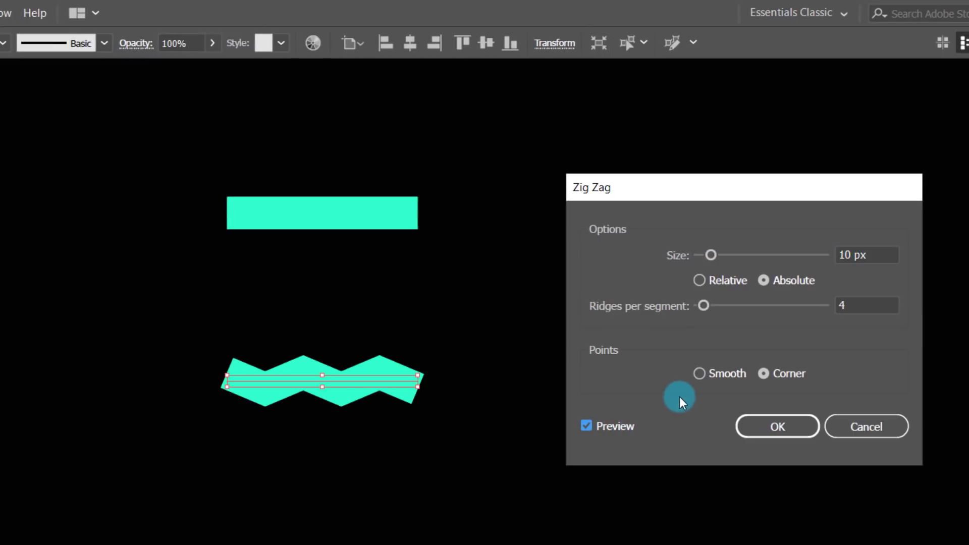
left_click(701, 376)
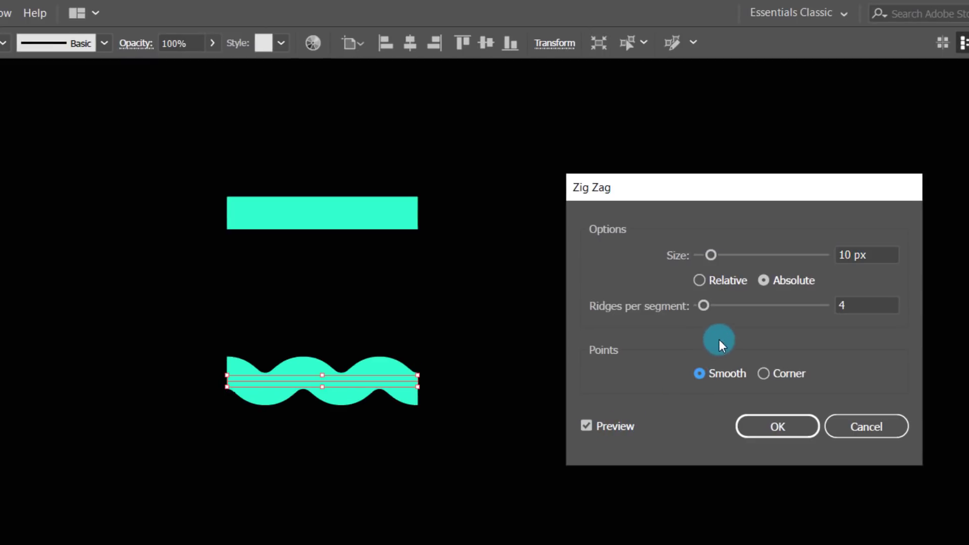
left_click_drag(703, 301, 701, 301)
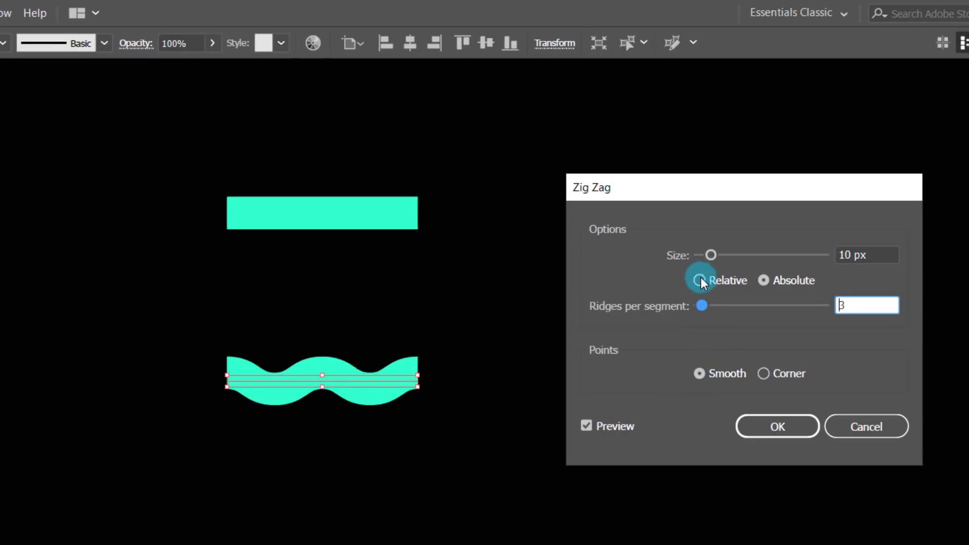
left_click_drag(711, 256, 727, 259)
left_click(765, 426)
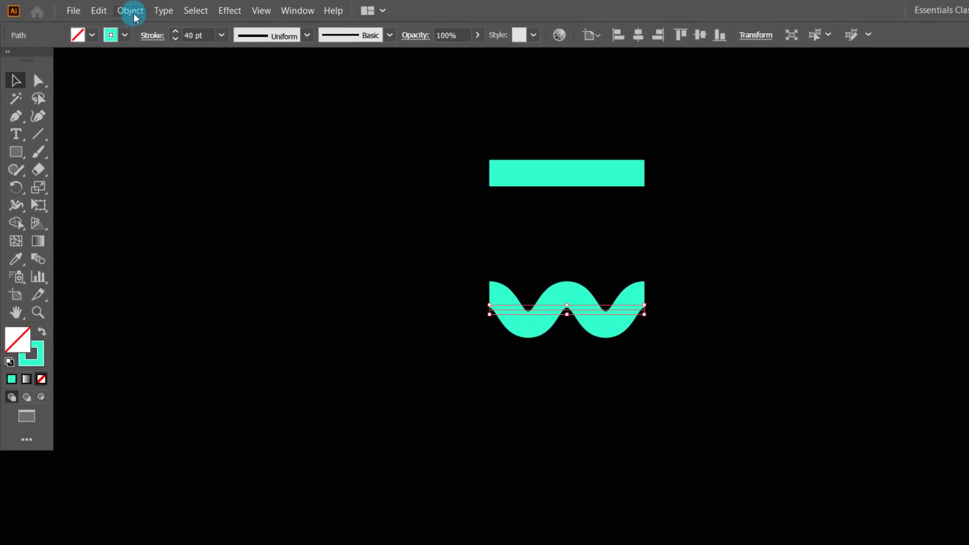
left_click(132, 11)
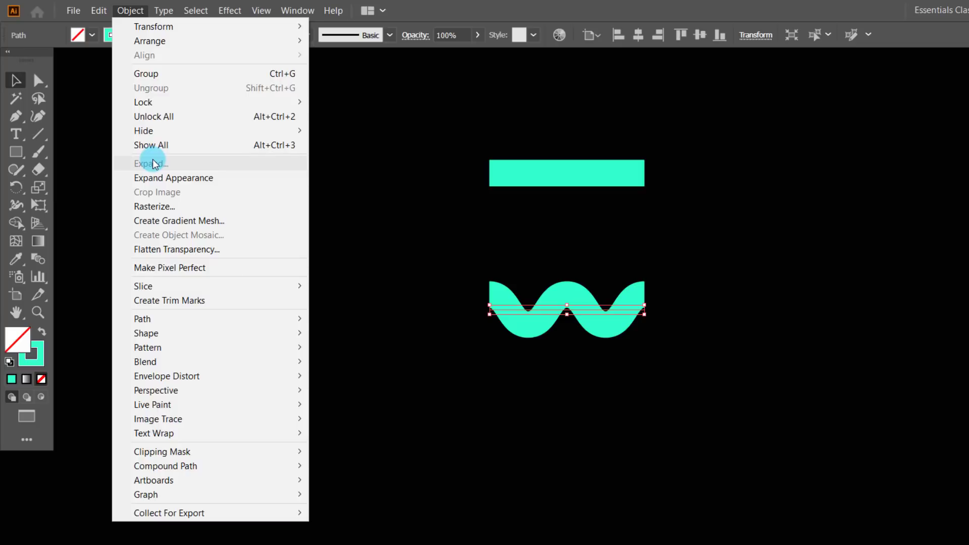
left_click(426, 342)
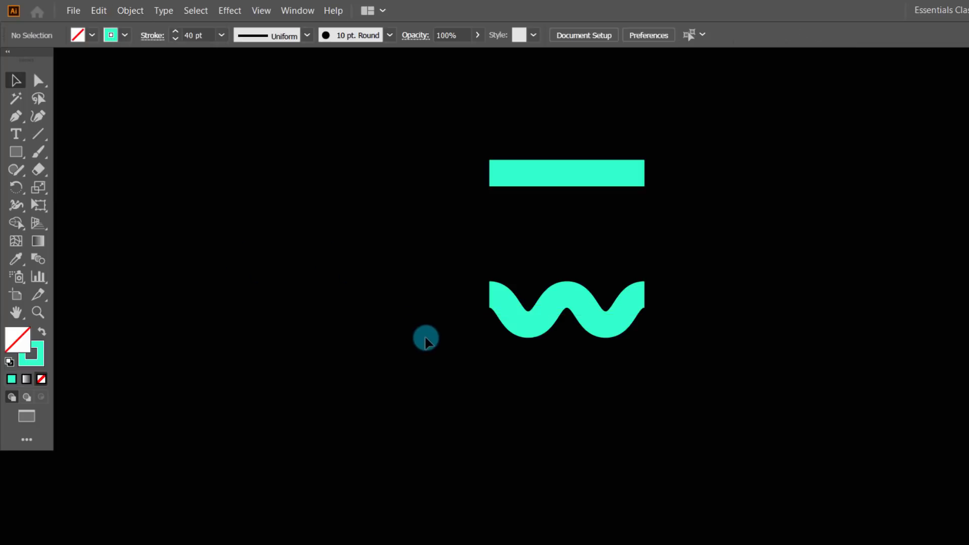
key("ctrl+y")
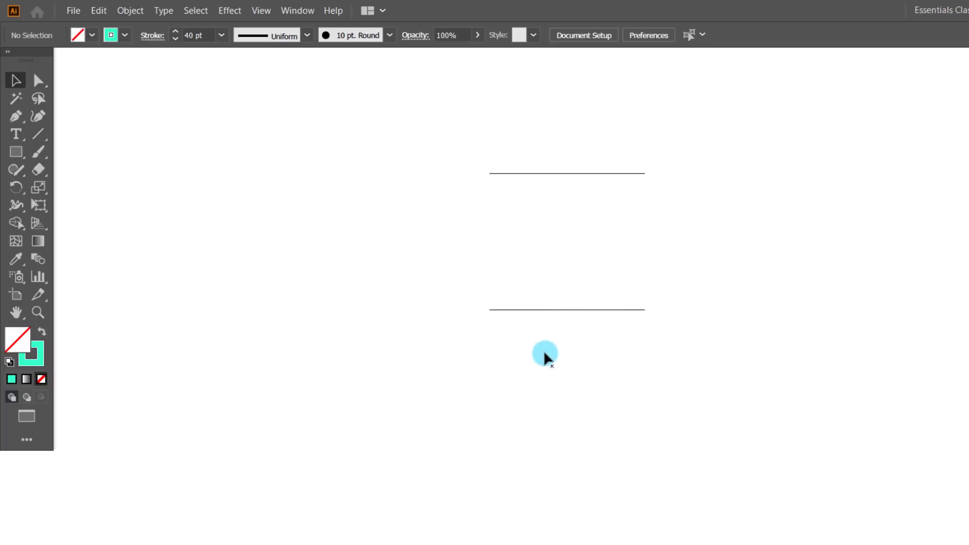
key("ctrl+y")
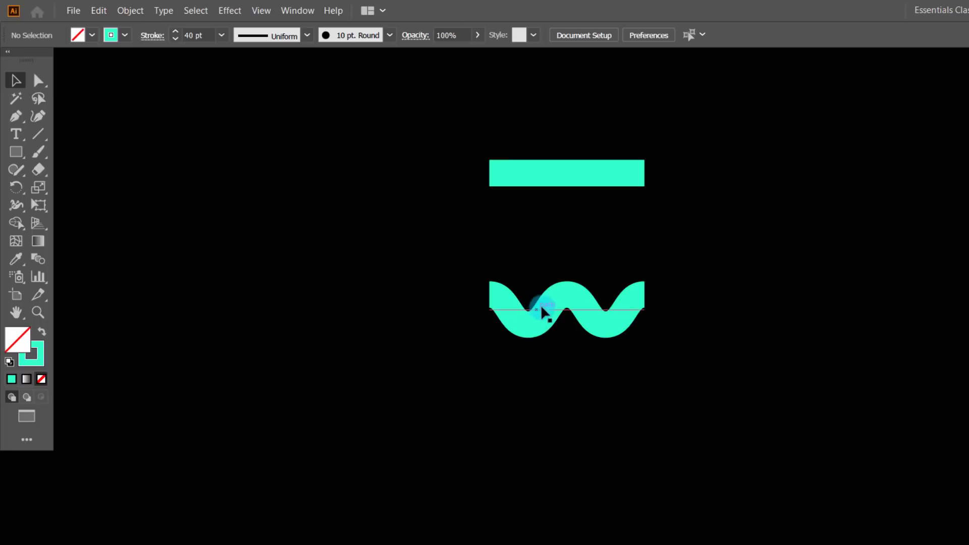
Step: Expand the wave's appearance into a curved path and Alt-drag a copy below it
left_click(527, 298)
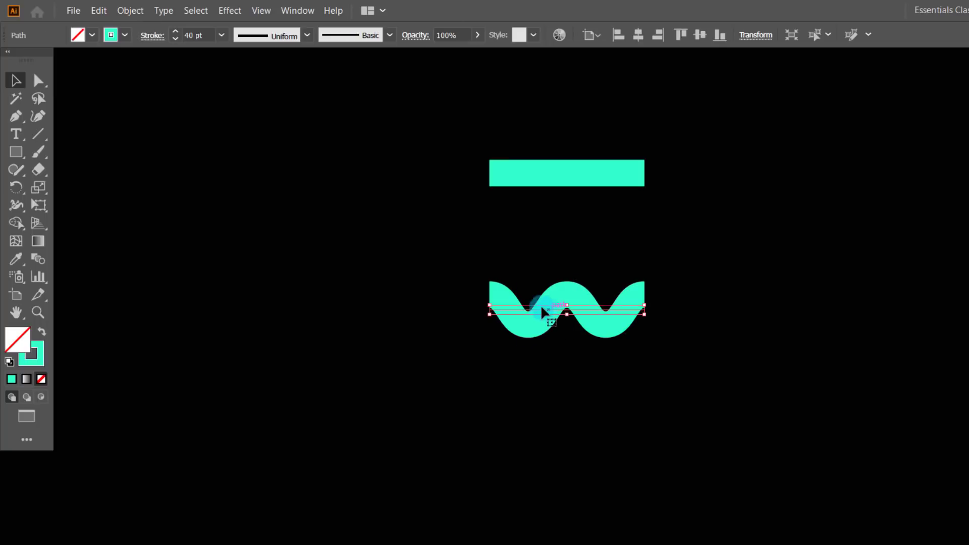
left_click(130, 11)
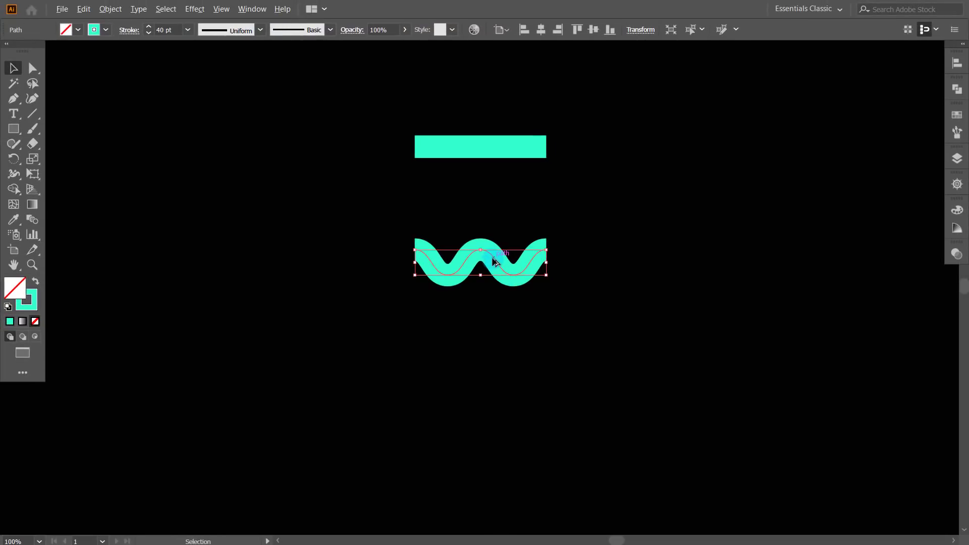
left_click_drag(495, 261, 498, 373)
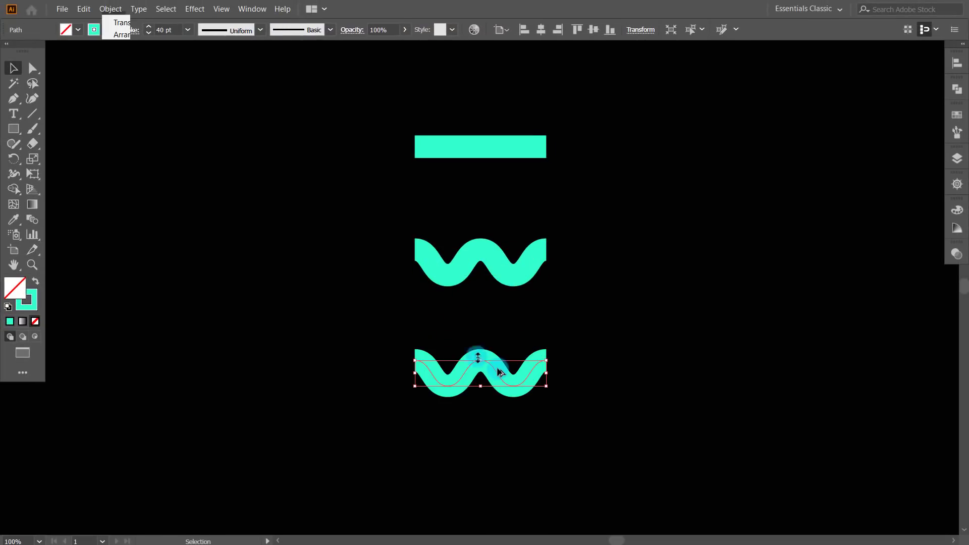
Step: Expand the wave copy's thick stroke into a filled outline shape, keeping Fill and Stroke
left_click(111, 8)
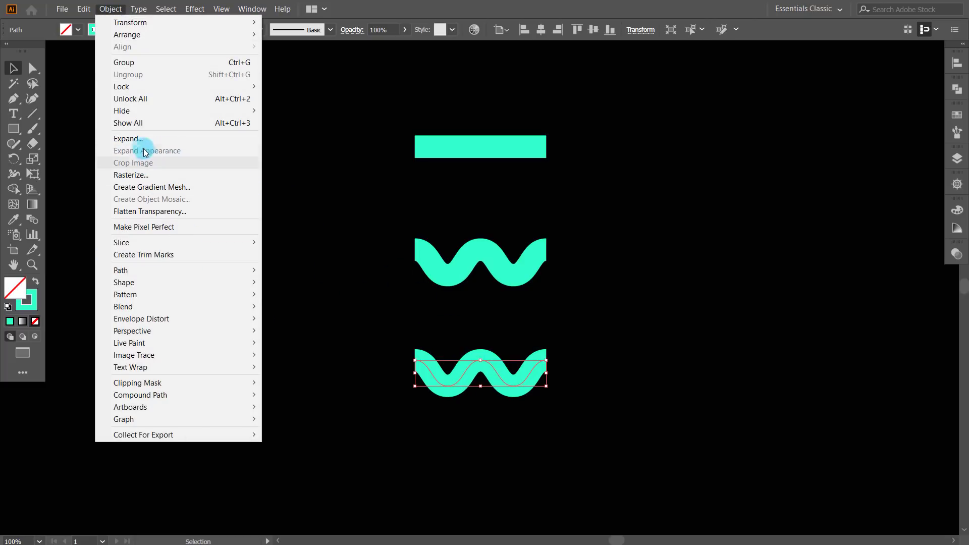
left_click(132, 138)
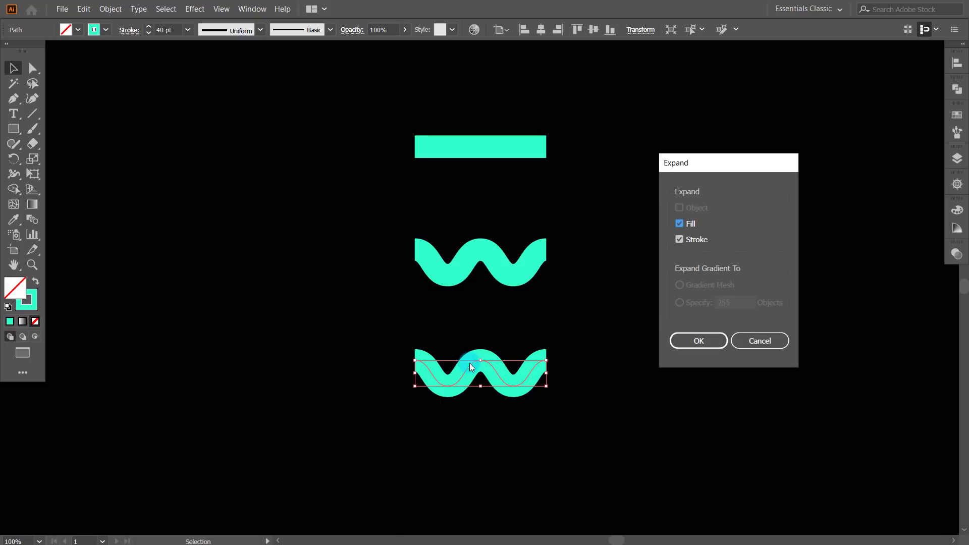
left_click(692, 340)
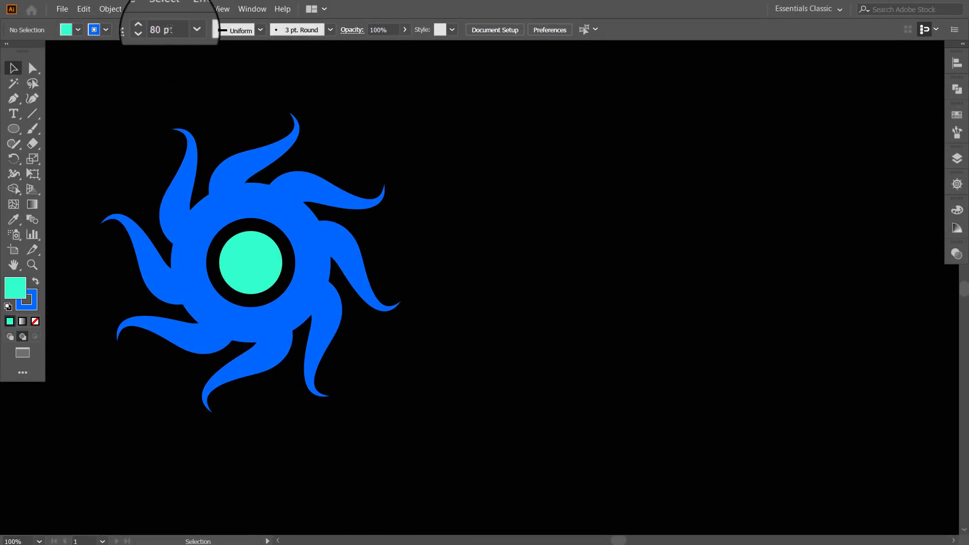
Step: Draw a teal circle with a thick blue stroke beside the swirl and position it
left_click(13, 129)
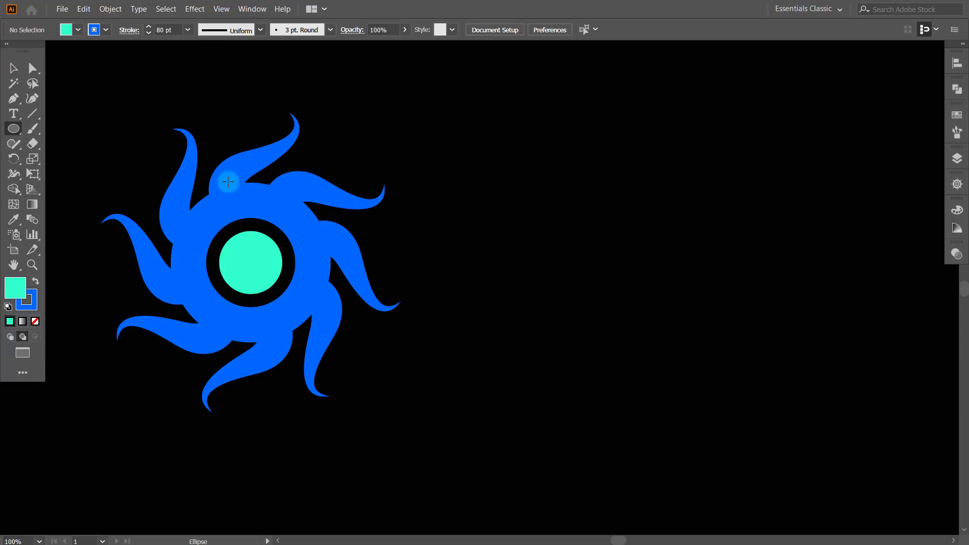
left_click_drag(586, 247, 720, 380)
left_click(18, 69)
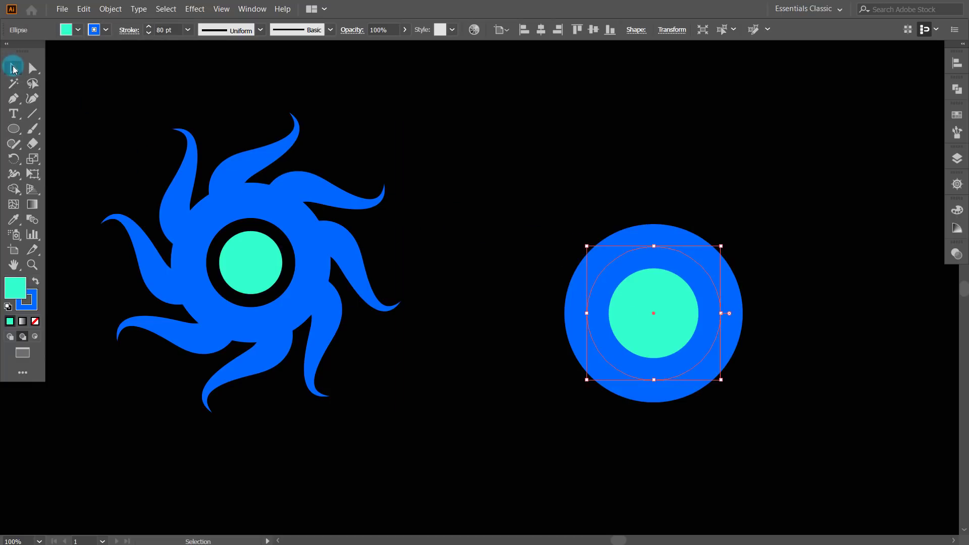
left_click_drag(668, 286, 657, 246)
left_click(752, 246)
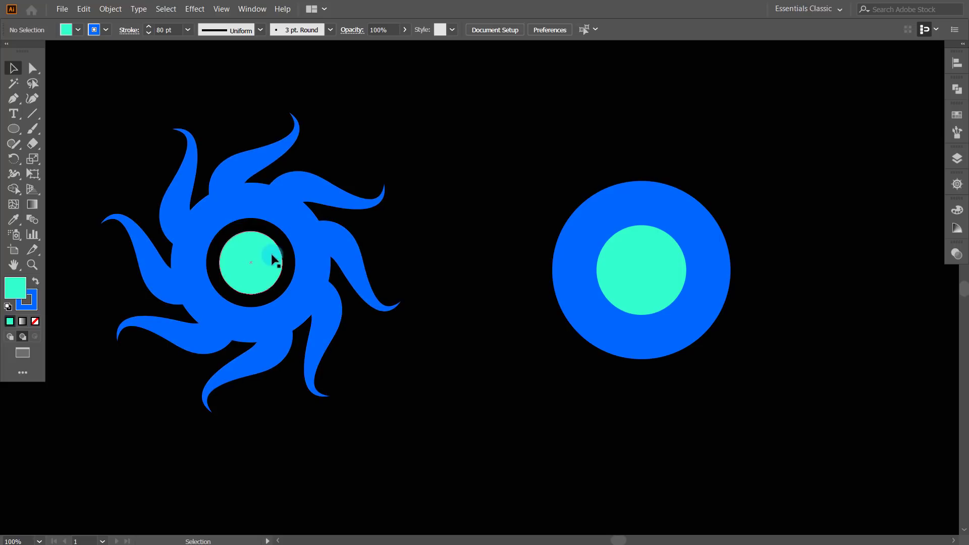
Step: Expand the new circle's fill and stroke, then ungroup its parts
left_click(634, 269)
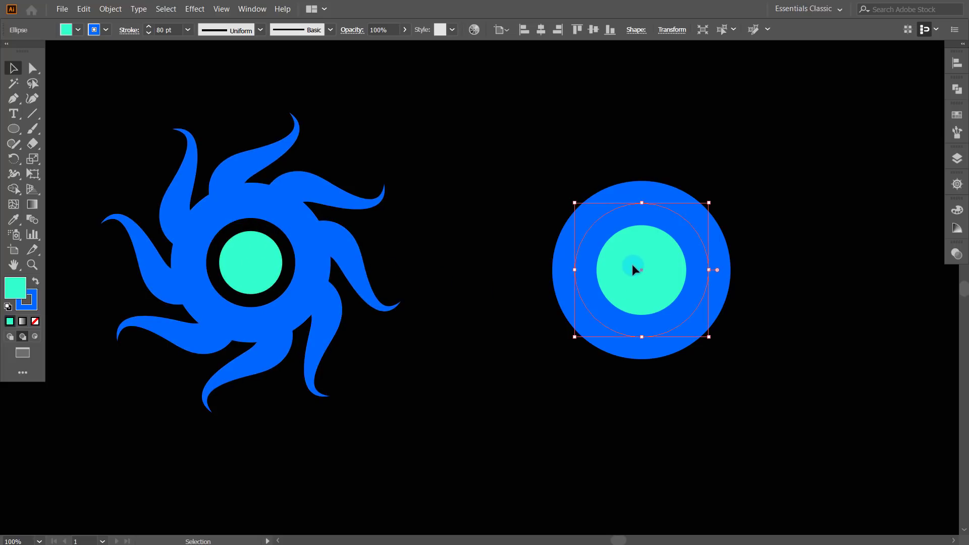
left_click(110, 9)
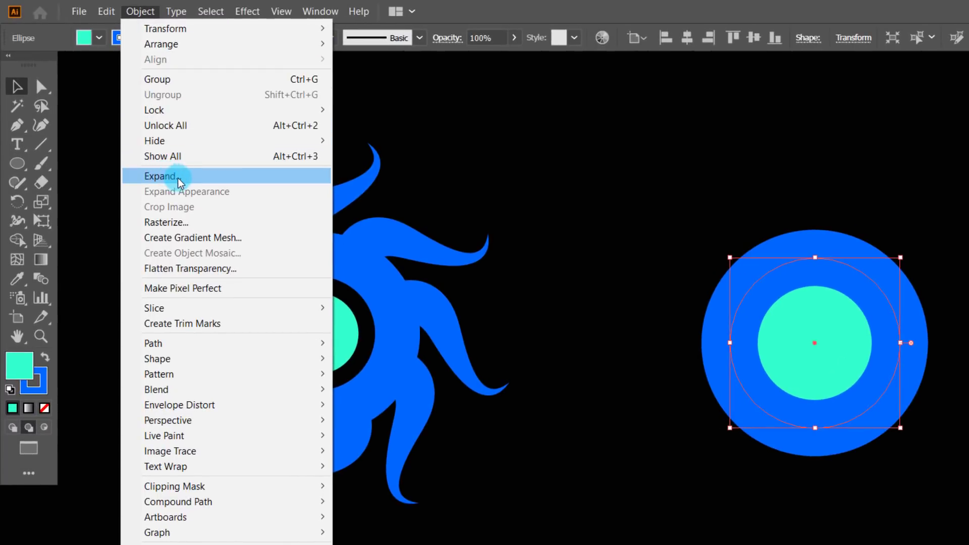
left_click(163, 177)
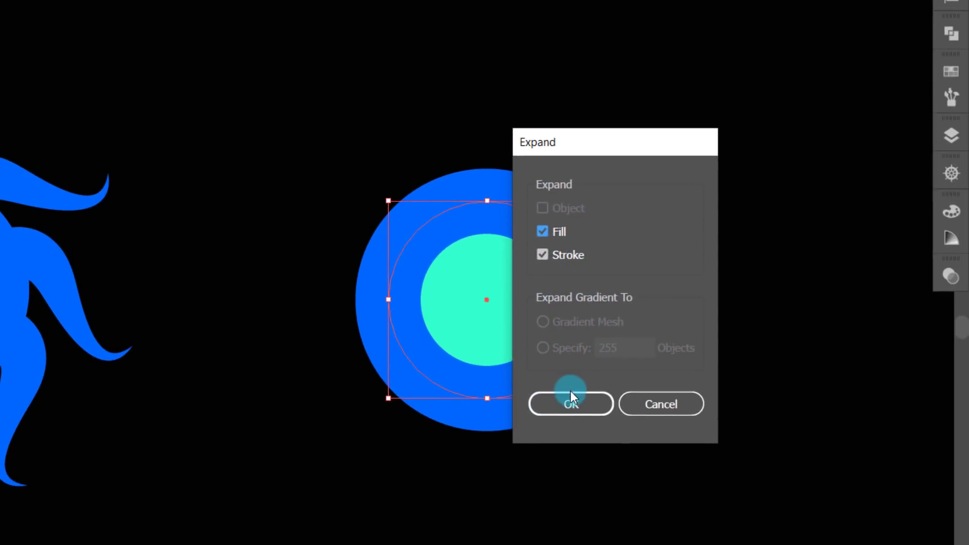
left_click(571, 398)
right_click(502, 309)
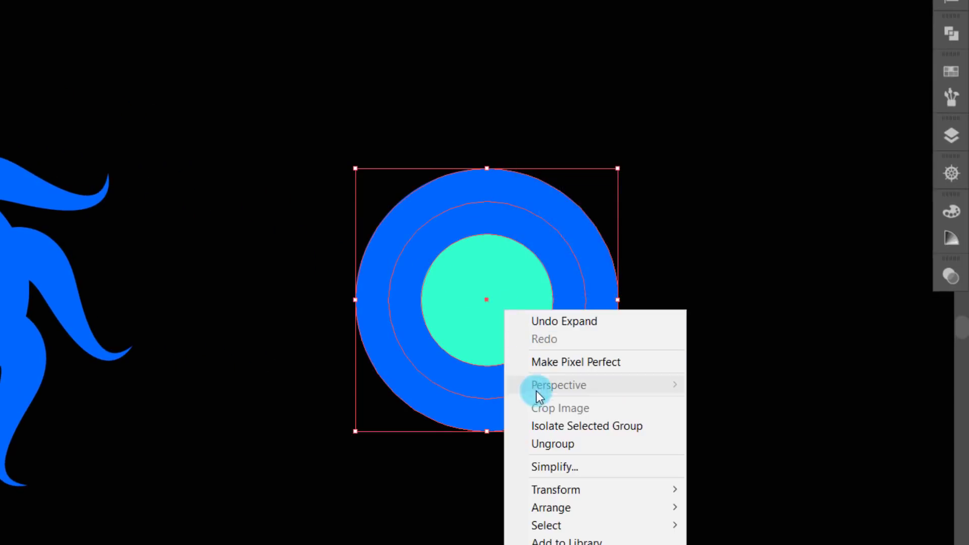
left_click(551, 445)
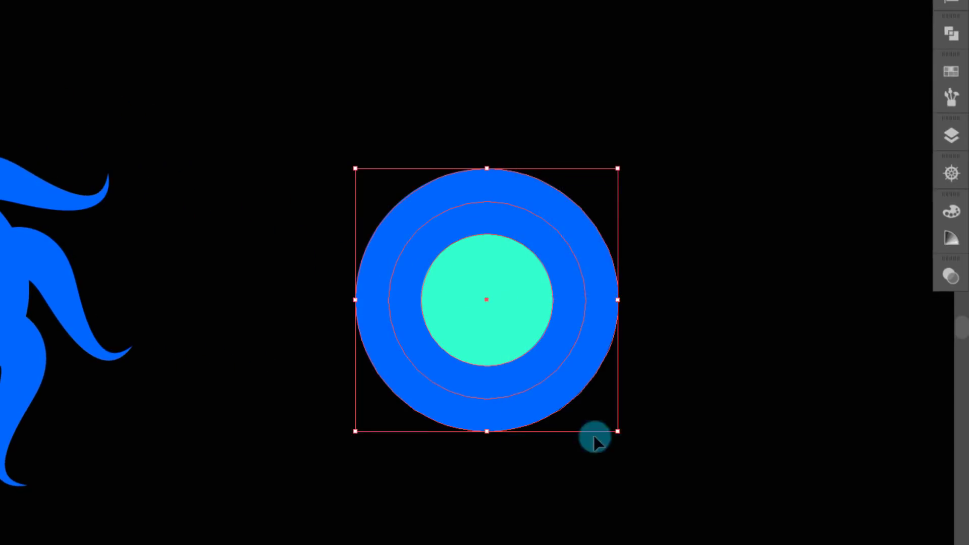
Step: Shrink the middle circle to about 122 px so a black ring shows around the teal centre
left_click(674, 386)
left_click(503, 298)
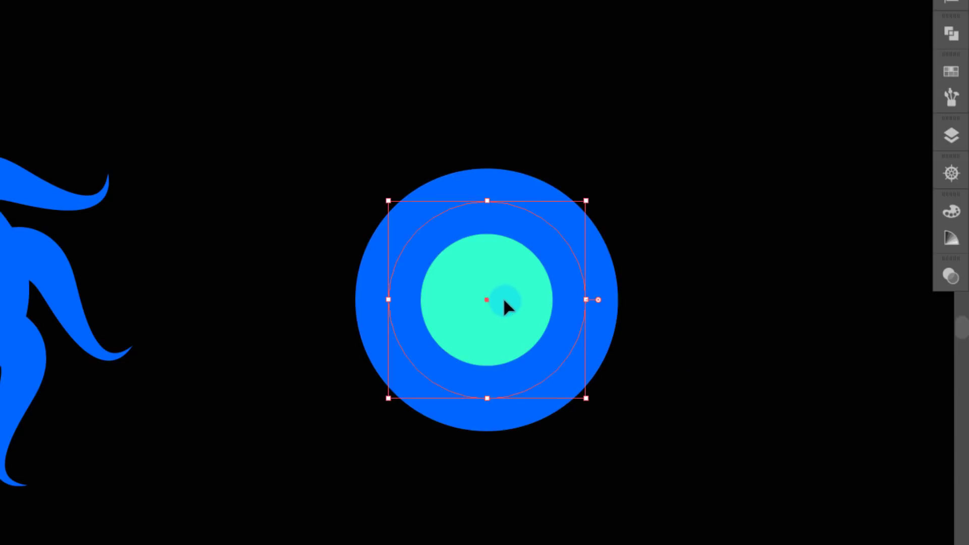
left_click(612, 283)
left_click(549, 279)
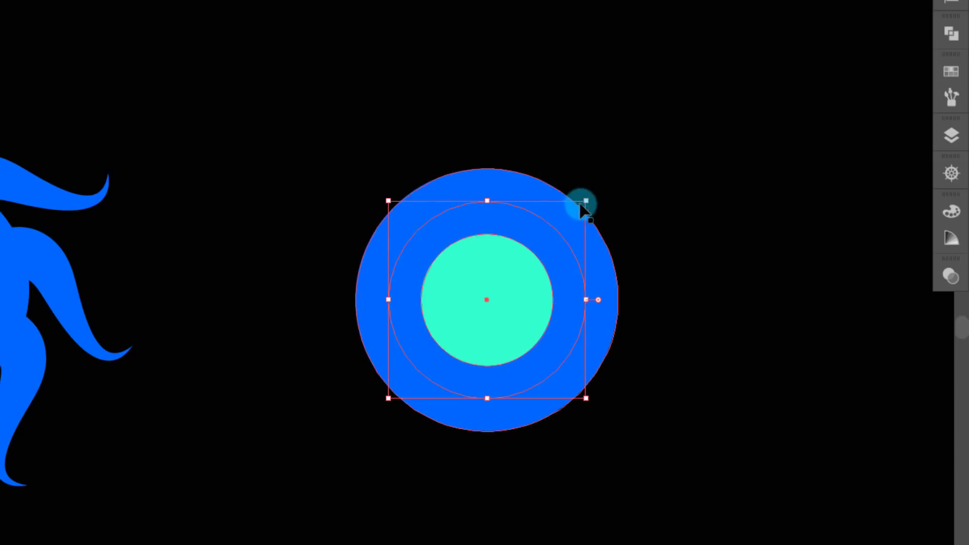
left_click_drag(585, 201, 547, 251)
left_click(757, 248)
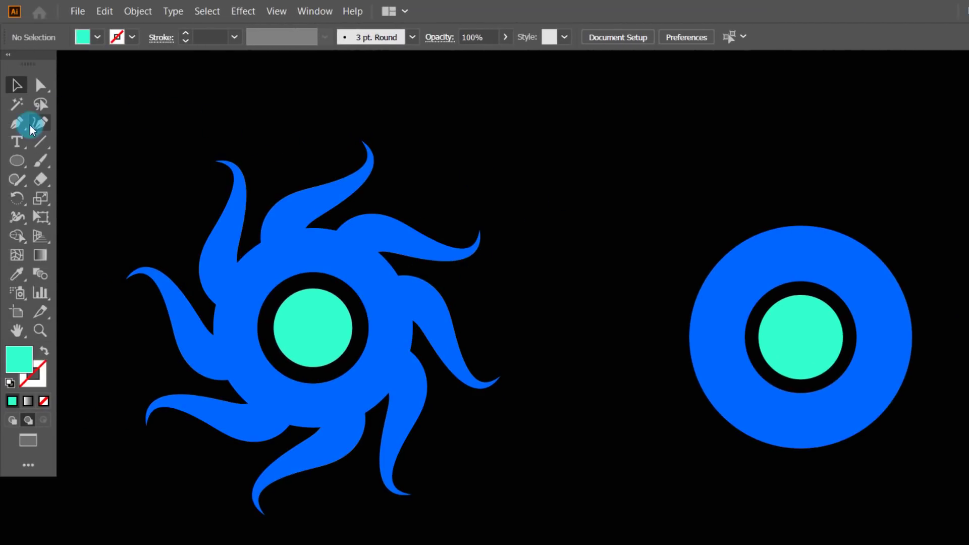
Step: Sample the emblem's blue and draw a curved path rising from the top of the ring
left_click(17, 275)
left_click(184, 265)
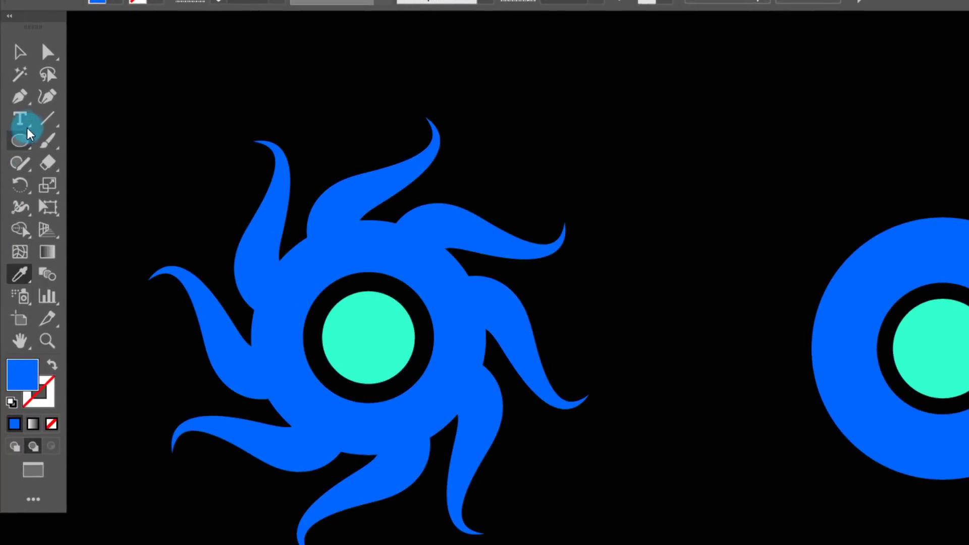
left_click(20, 96)
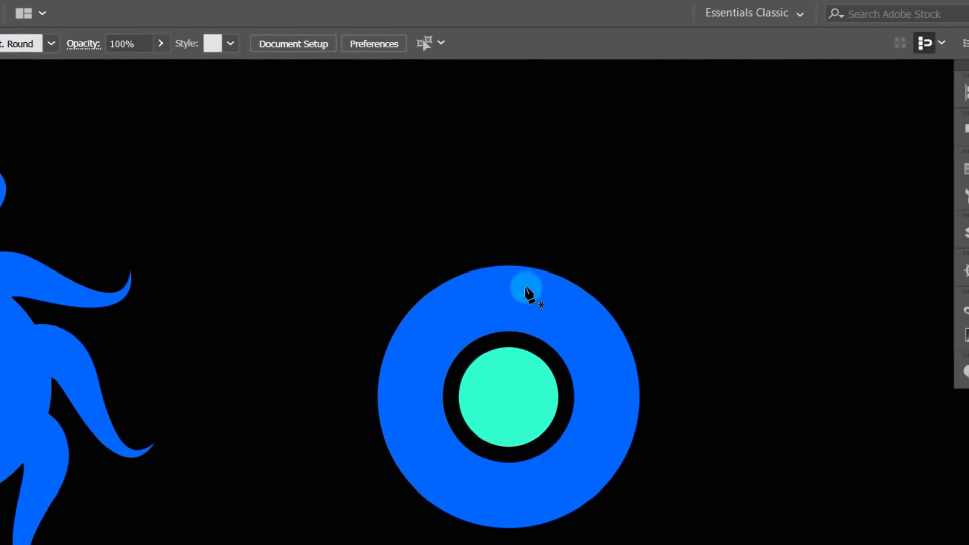
left_click_drag(468, 249, 439, 213)
left_click_drag(621, 156, 537, 93)
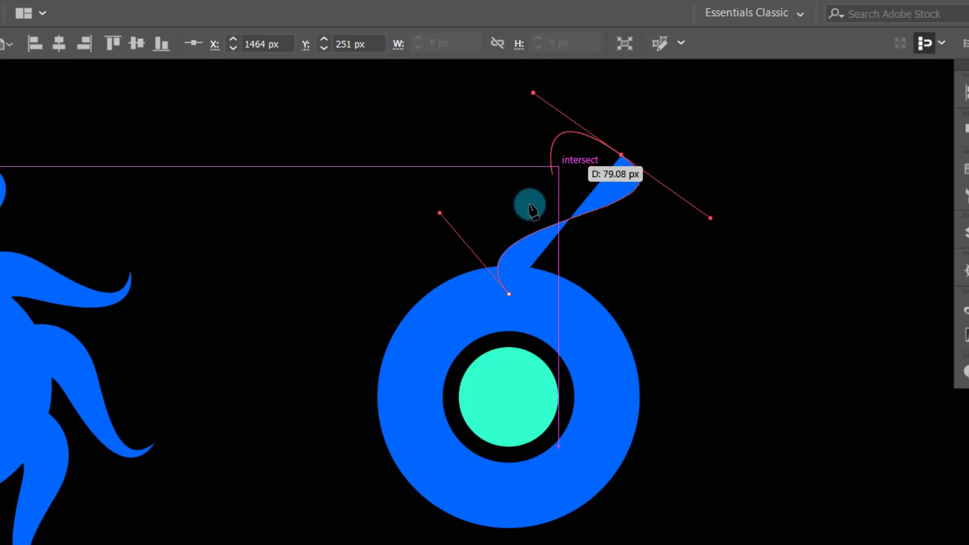
key("v")
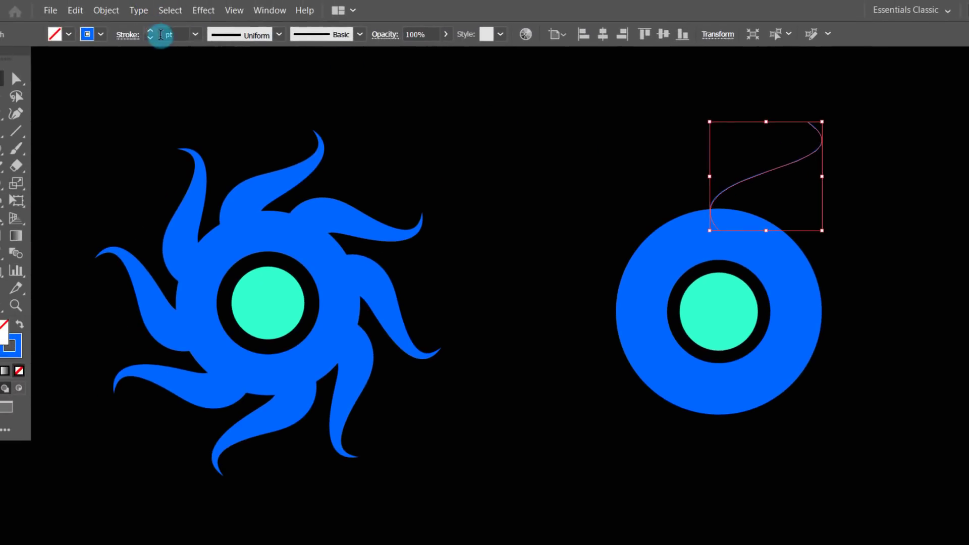
Step: Give the tentacle an 80 pt stroke with the tapered width profile
left_click(195, 34)
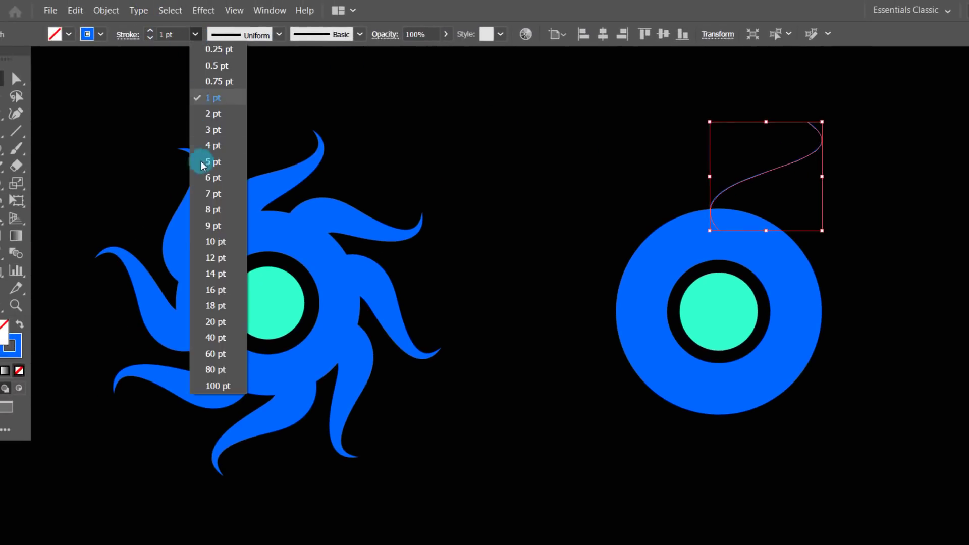
left_click(214, 370)
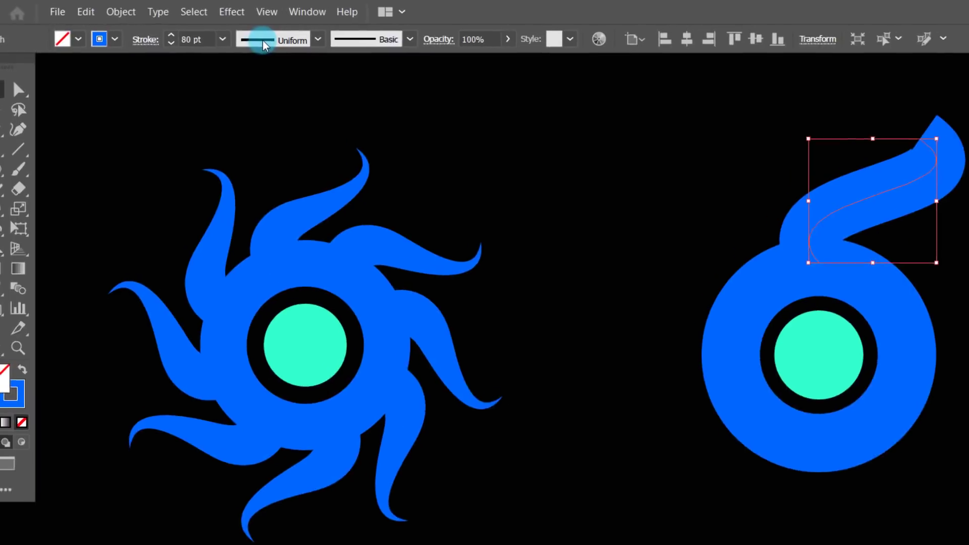
left_click(263, 44)
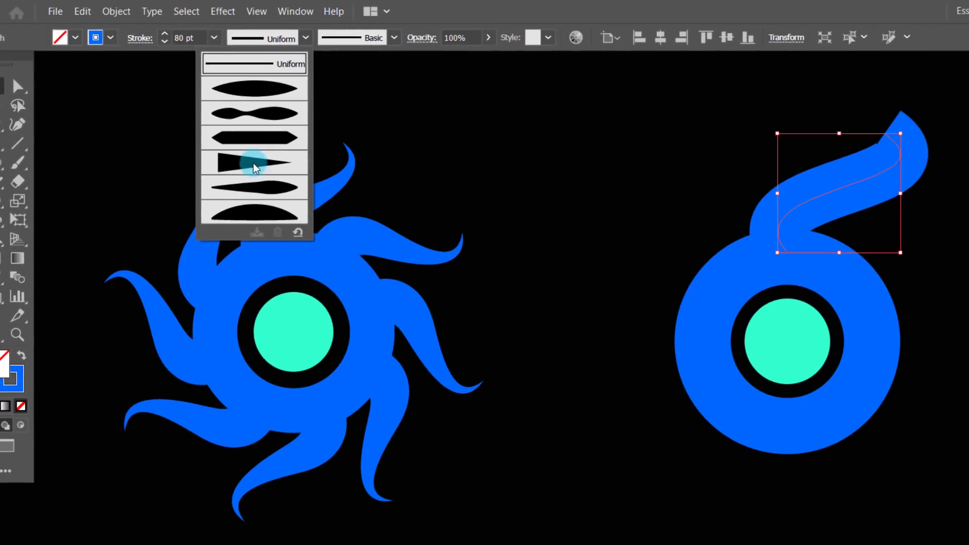
left_click(254, 167)
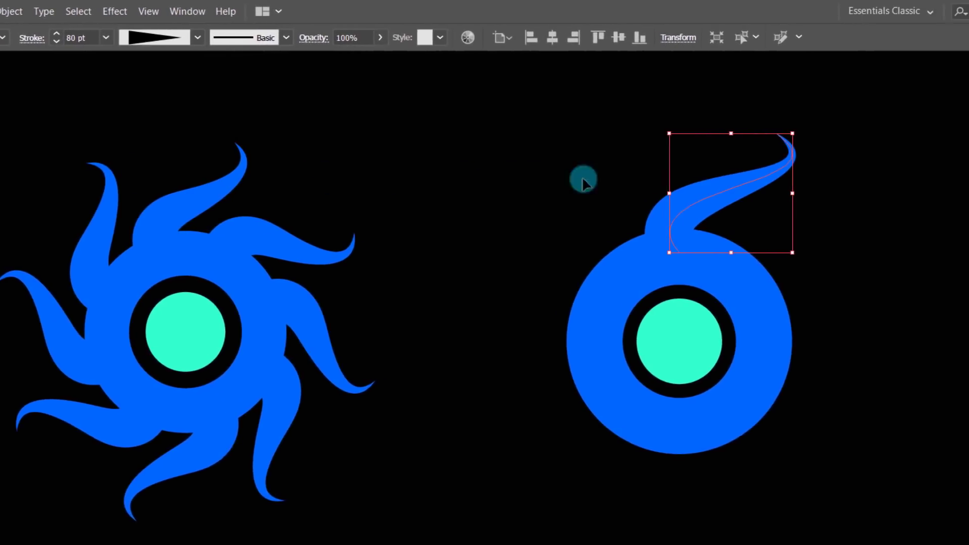
Step: Nudge the tentacle into place and pull its tip up-left into an S-curve
left_click(933, 189)
left_click_drag(671, 197, 662, 203)
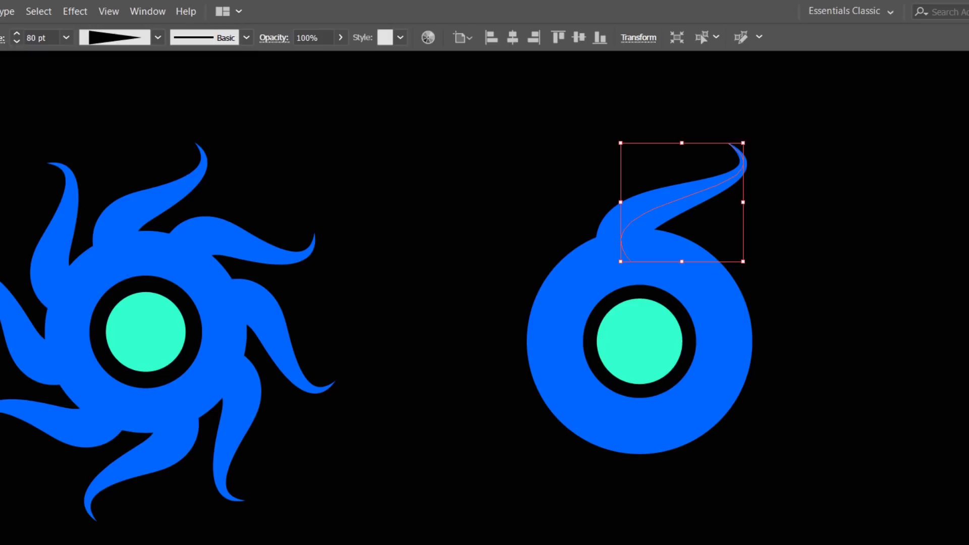
key("a")
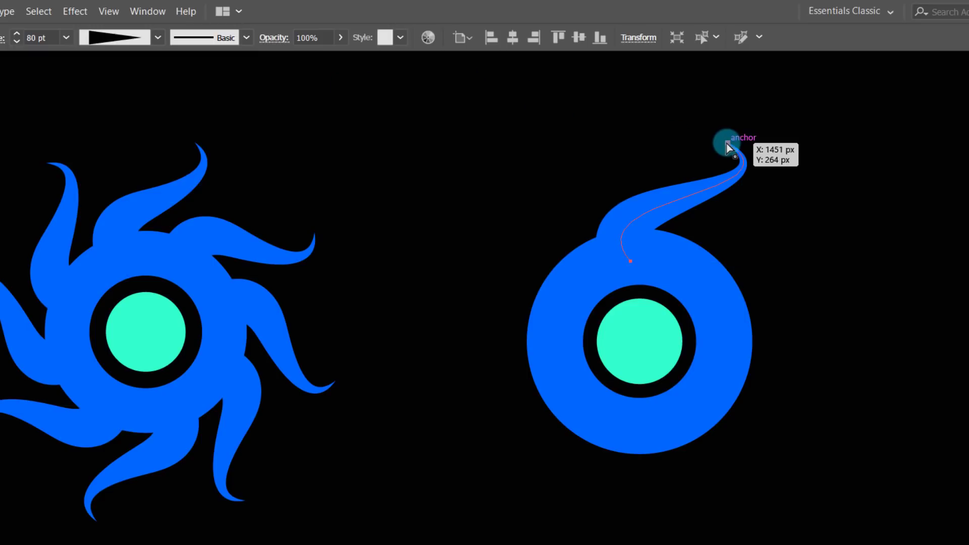
left_click_drag(727, 150, 655, 127)
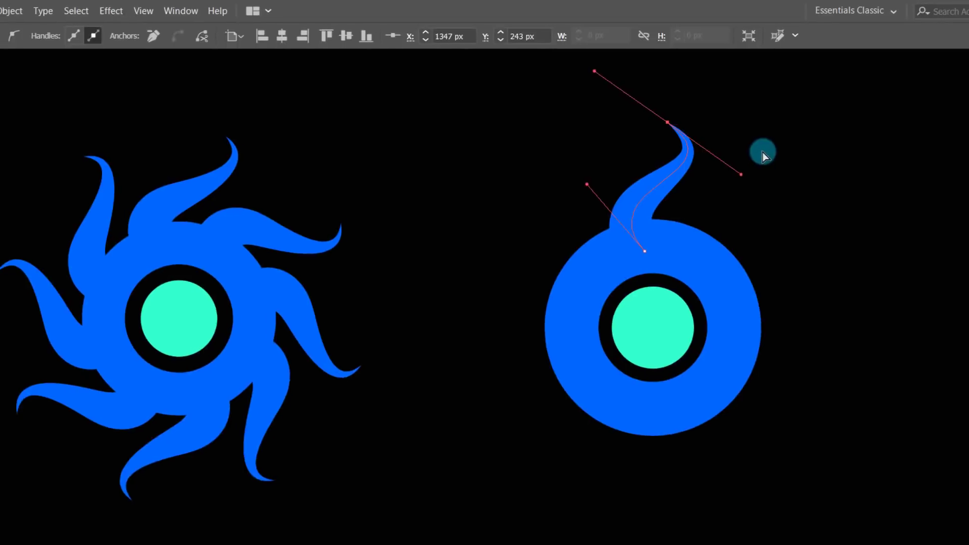
left_click(727, 159)
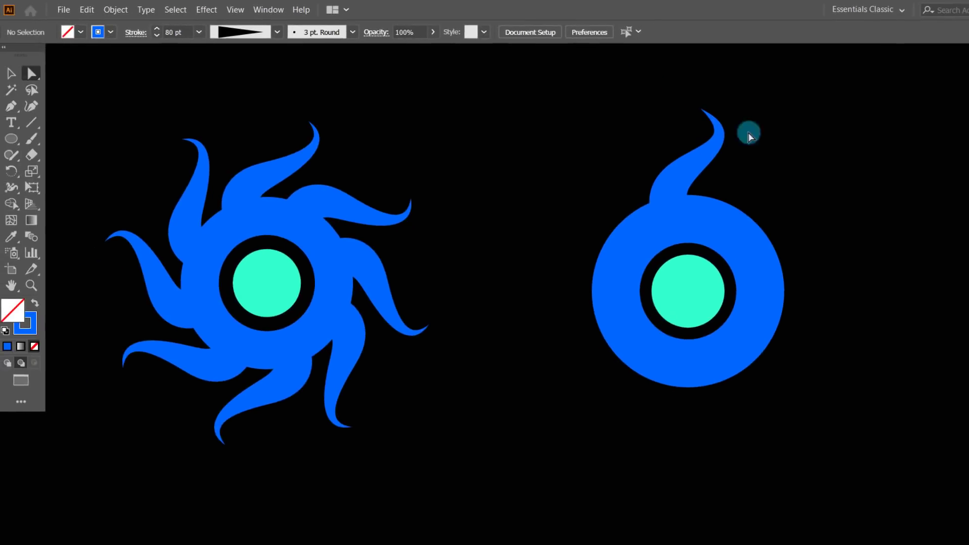
Step: Select the tapered tentacle and switch to the Rotate tool to repeat it around the ring
left_click(13, 74)
left_click(678, 191)
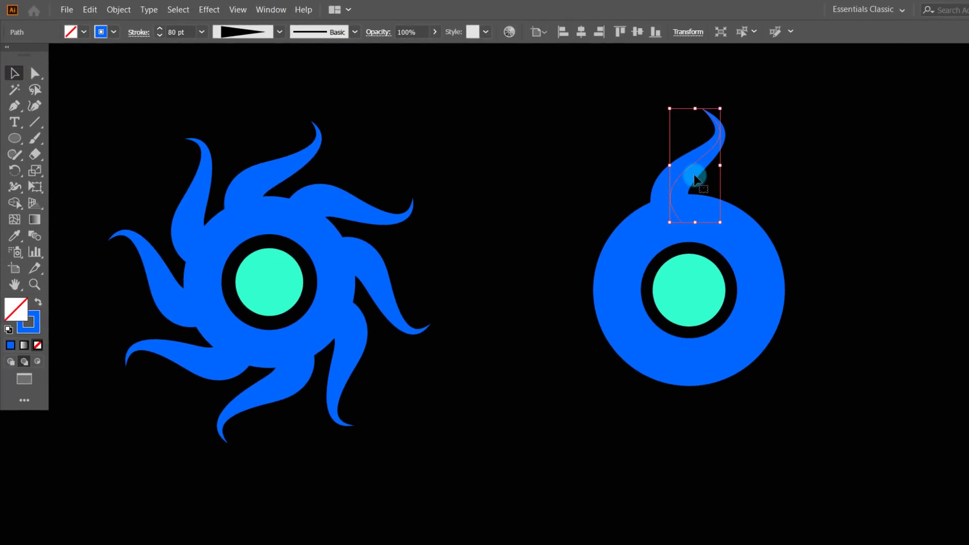
left_click(16, 171)
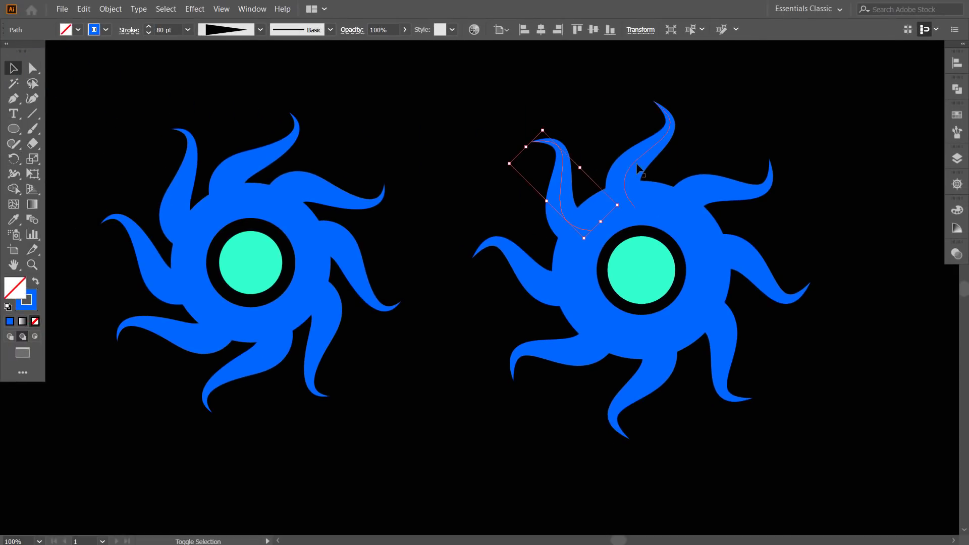
Step: Select all seven tentacles and the ring body of the right emblem
left_click(638, 162, "shift")
left_click(731, 192, "shift")
left_click(762, 275, "shift")
left_click(725, 323, "shift")
left_click(636, 403, "shift")
left_click(563, 350, "shift")
left_click(504, 252, "shift")
left_click(616, 222, "shift")
Step: Unite the pieces in Pathfinder, then undo the merge that clipped the tentacles
left_click(951, 78)
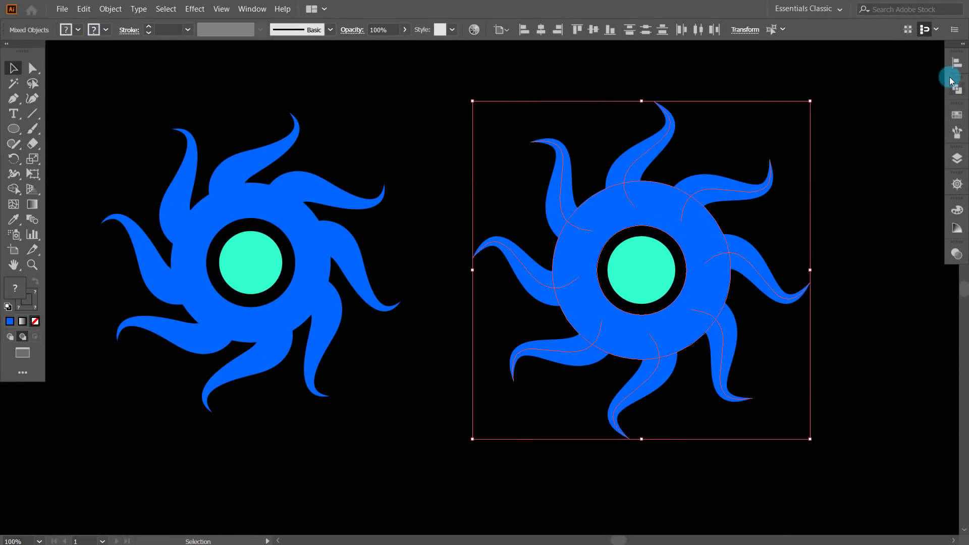
left_click(865, 102)
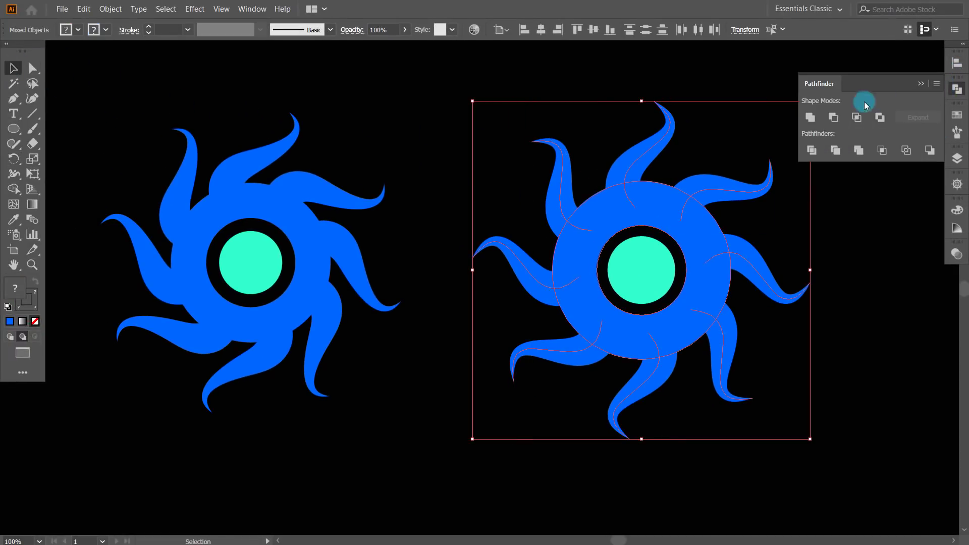
left_click(811, 118)
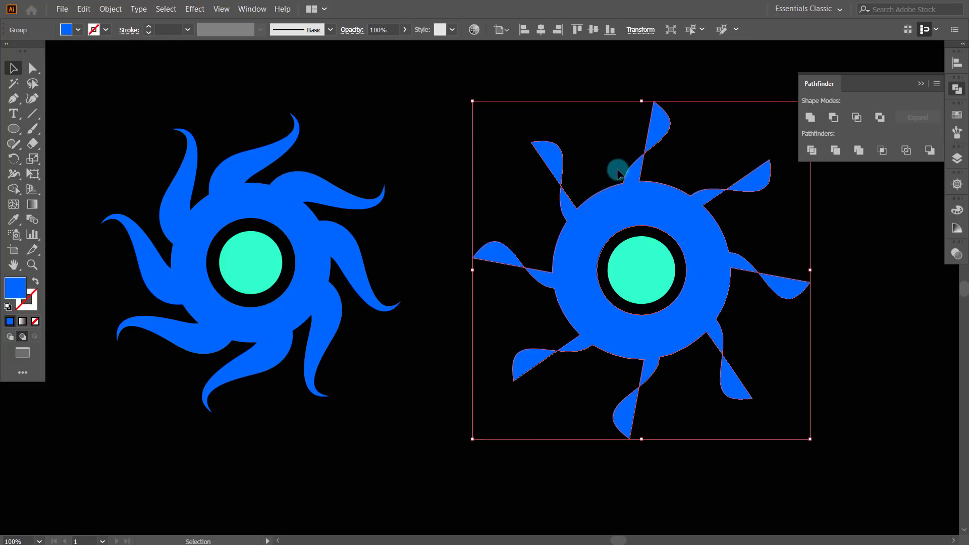
key("ctrl")
key("ctrl+z")
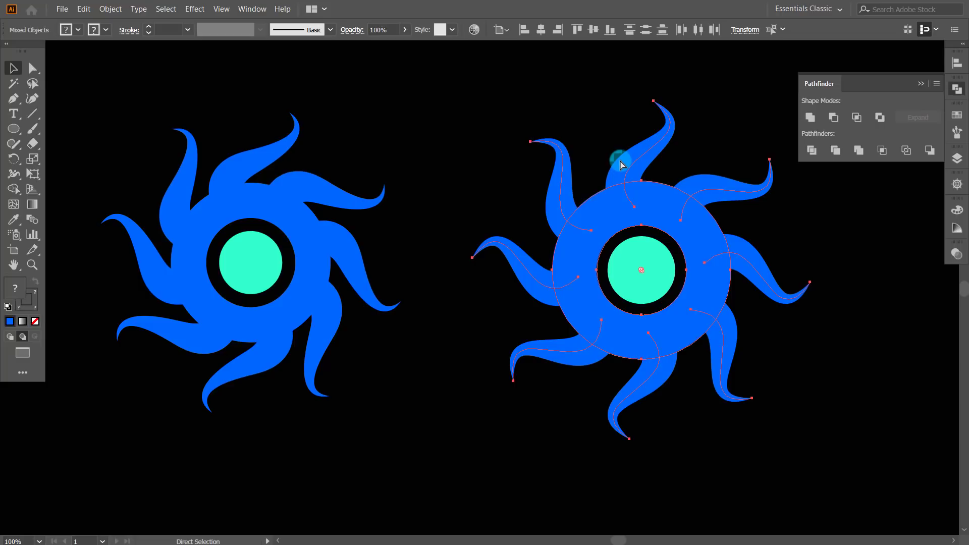
Step: Expand the appearance of the tapered tentacle strokes into filled shapes
left_click(645, 197)
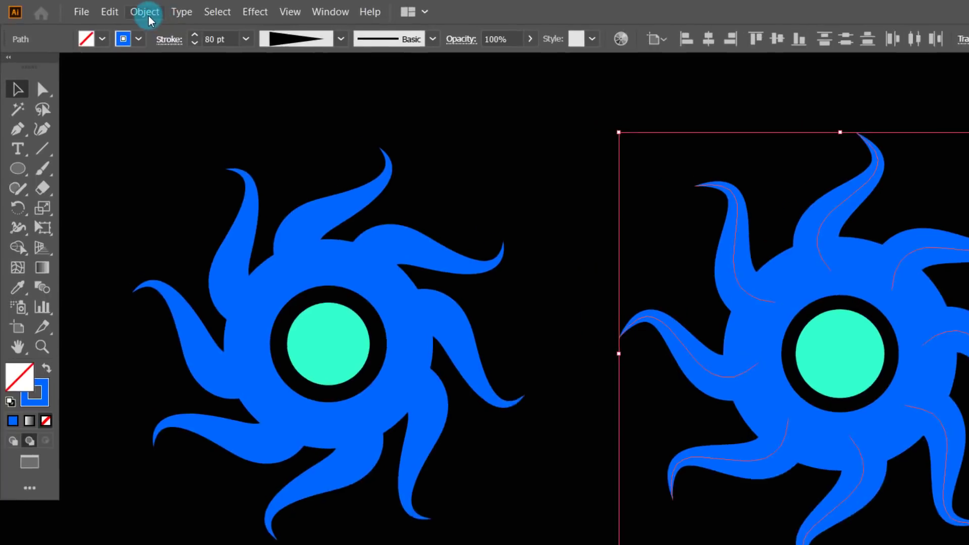
left_click(108, 9)
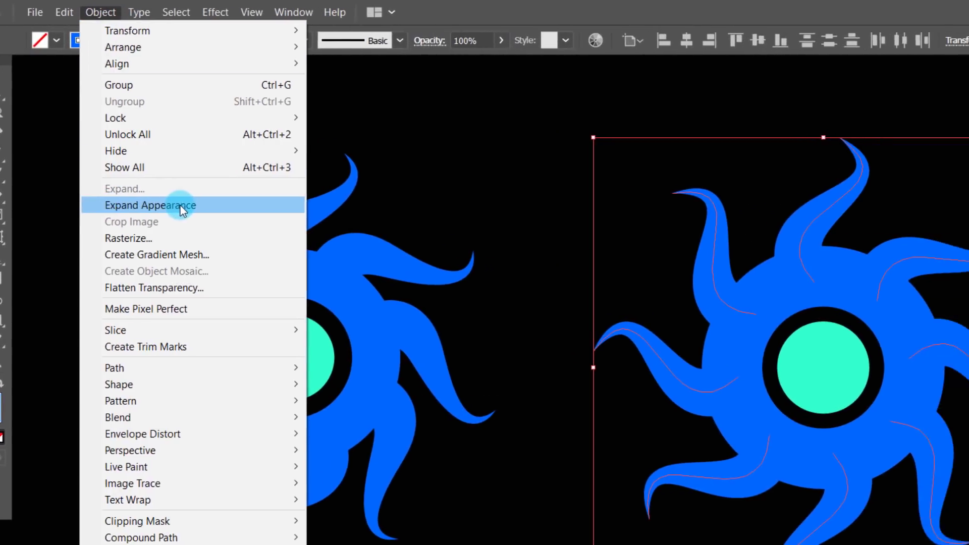
left_click(182, 211)
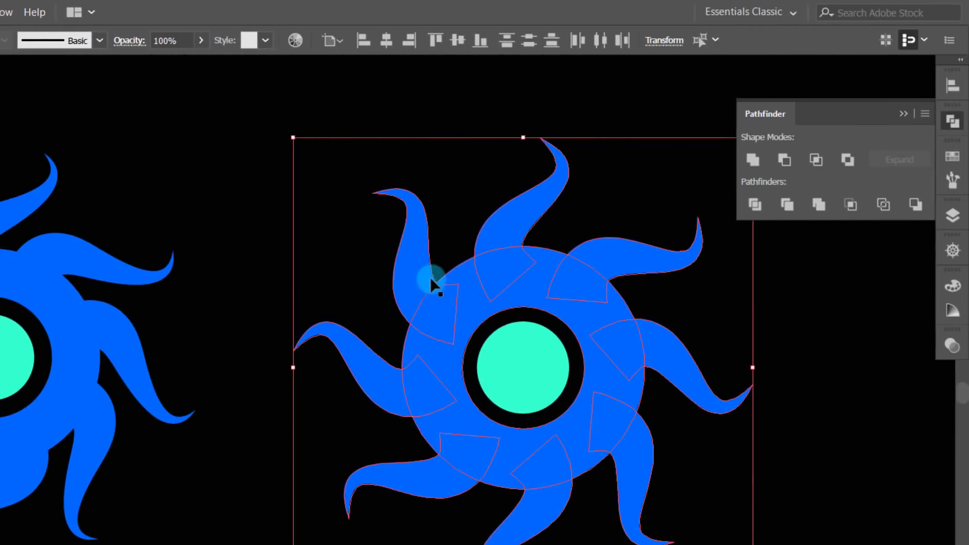
Step: Unite the tentacles and ring into one blue shape, excluding the centre circle, then nudge it up-left
left_click(430, 277, "shift")
left_click(755, 162)
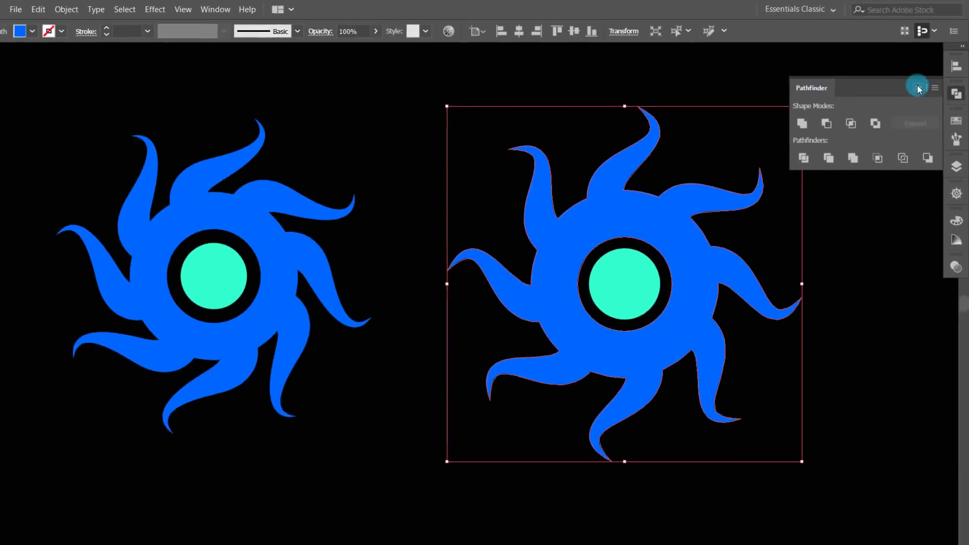
left_click(918, 88)
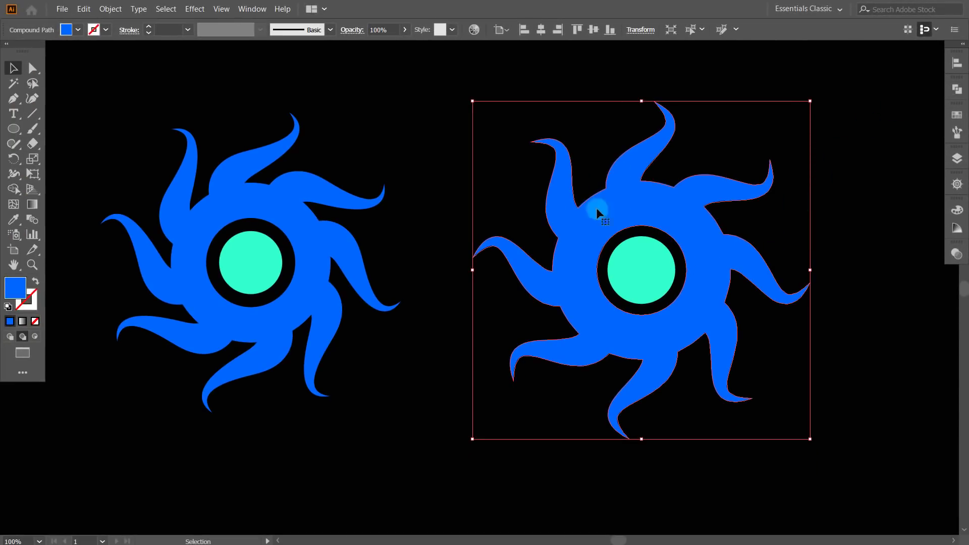
left_click(662, 263)
mouse_move(680, 203)
left_mouse_down()
mouse_move(595, 179)
mouse_move(673, 202)
left_mouse_up()
key("a")
key("ctrl+z")
key("ctrl+z")
key("v")
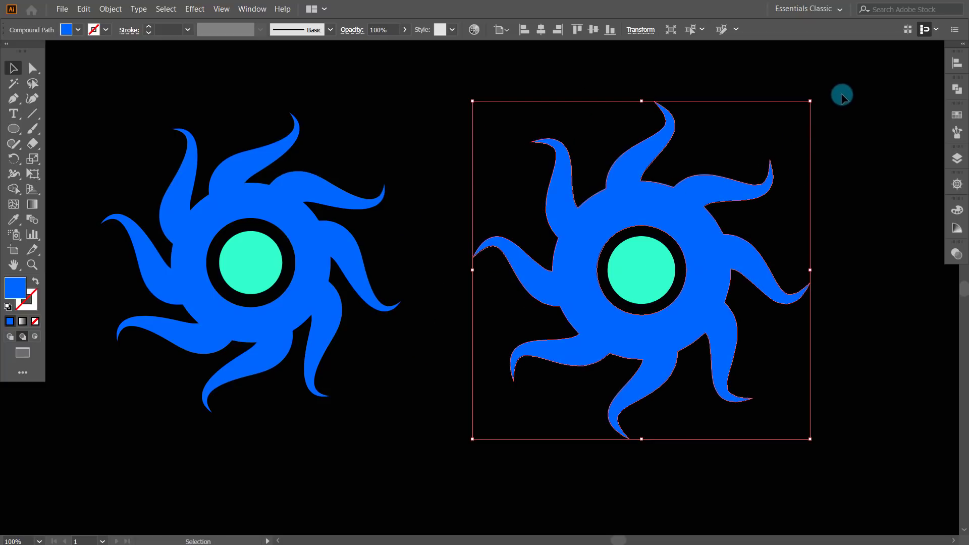